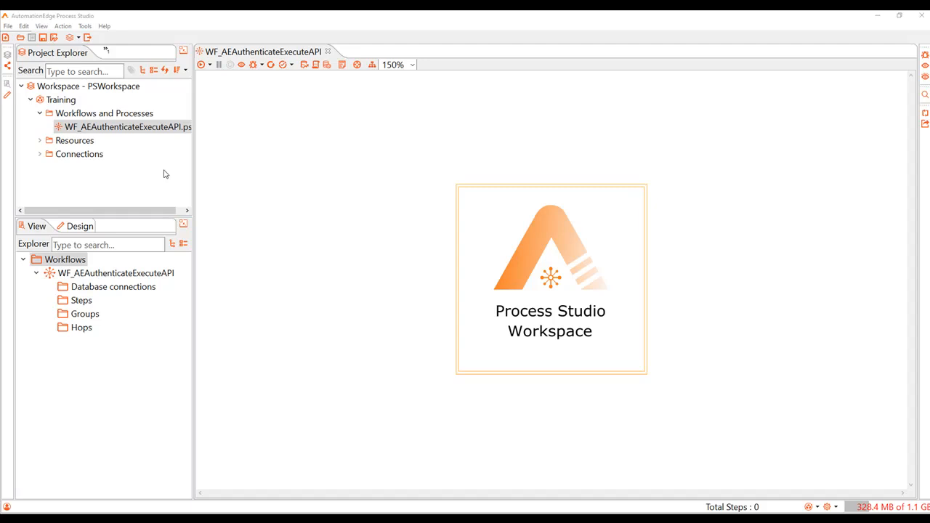
double_click(341, 175)
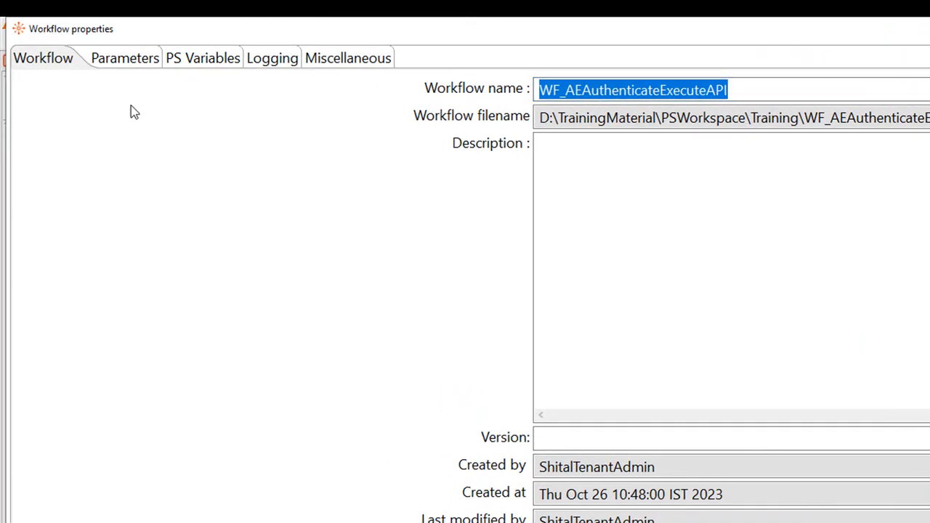
click(125, 64)
text(BaseURL)
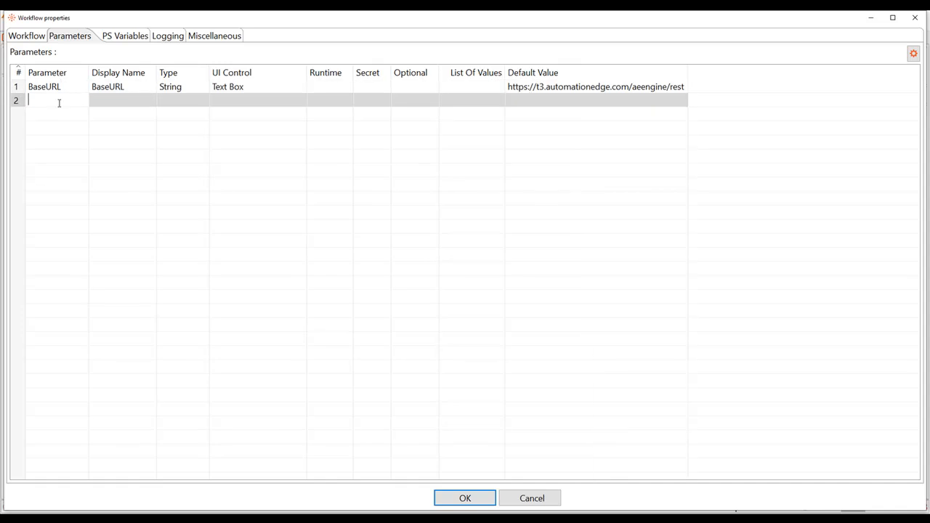
text(T3Credintials)
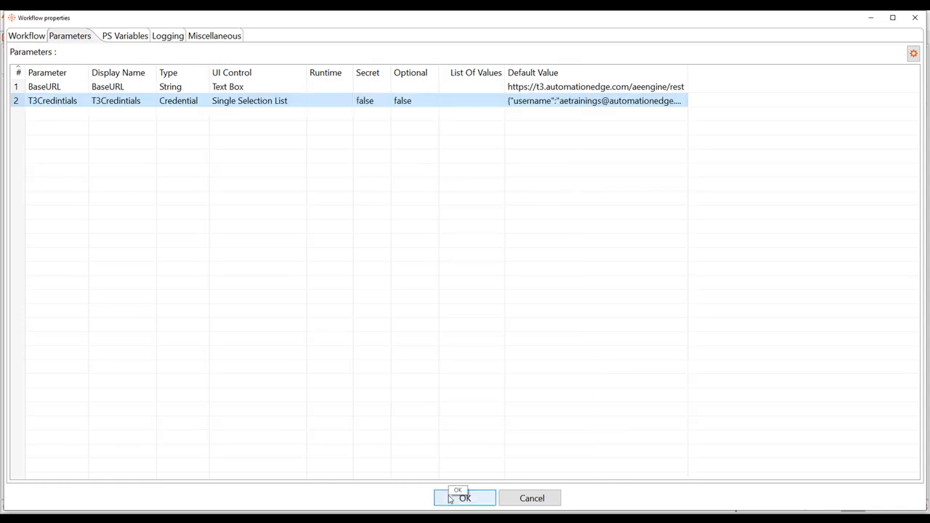
click(464, 499)
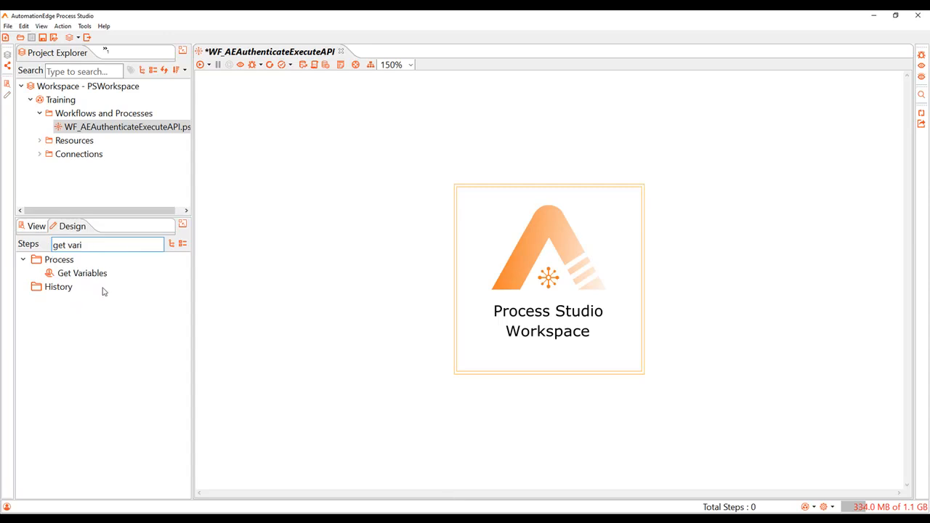
Add a Get Variables step named Gv_Data with String fields URL, User and Pass from ${BaseURL}, ${T3Credintials.Username} and ${T3Credintials.Password}
drag(91, 272, 291, 155)
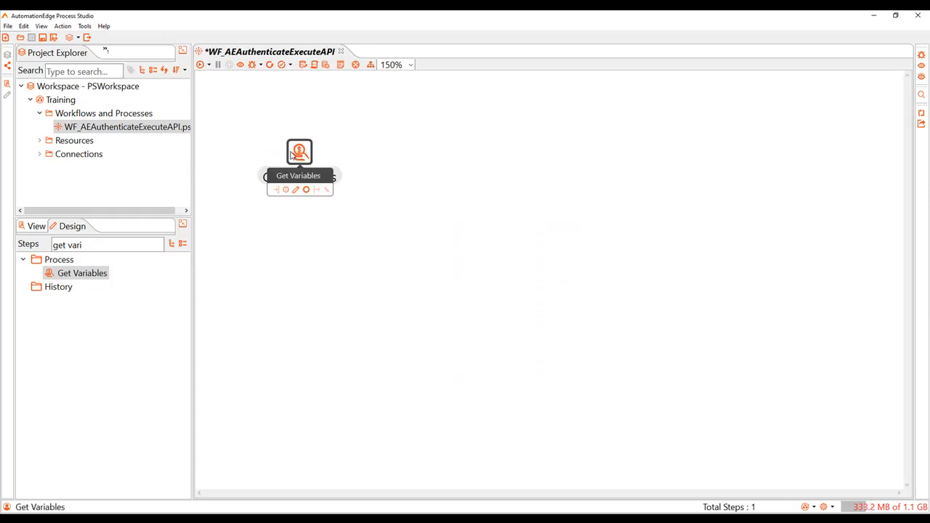
double_click(291, 155)
drag(454, 207, 359, 207)
text(Gv_Data)
click(221, 254)
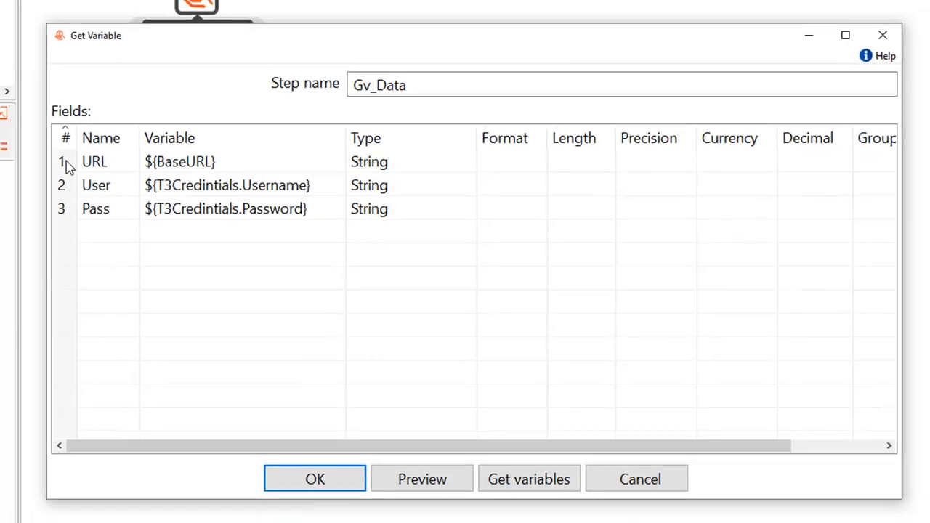
click(369, 442)
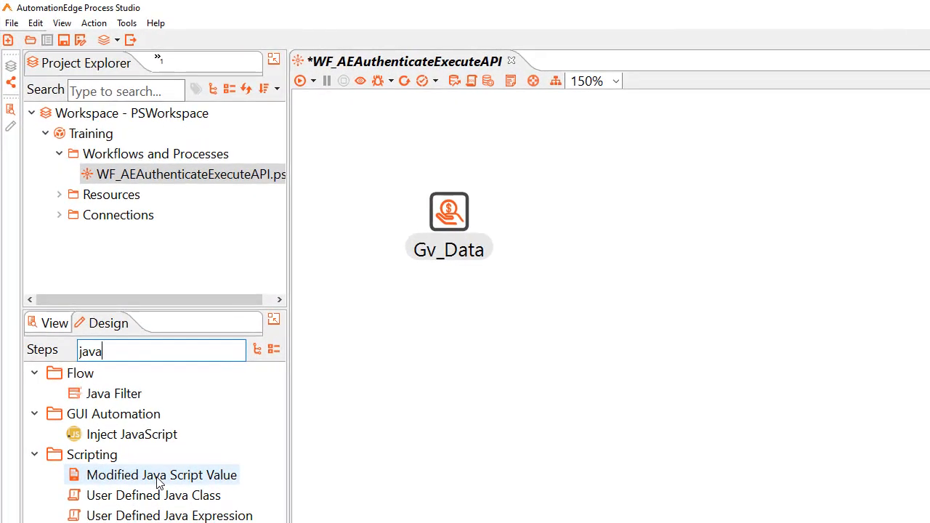
Add a Modified Java Script Value step after Gv_Data and script authenticateURL=URL+"/authenticate" and executeURL=URL+"/execute"
double_click(105, 330)
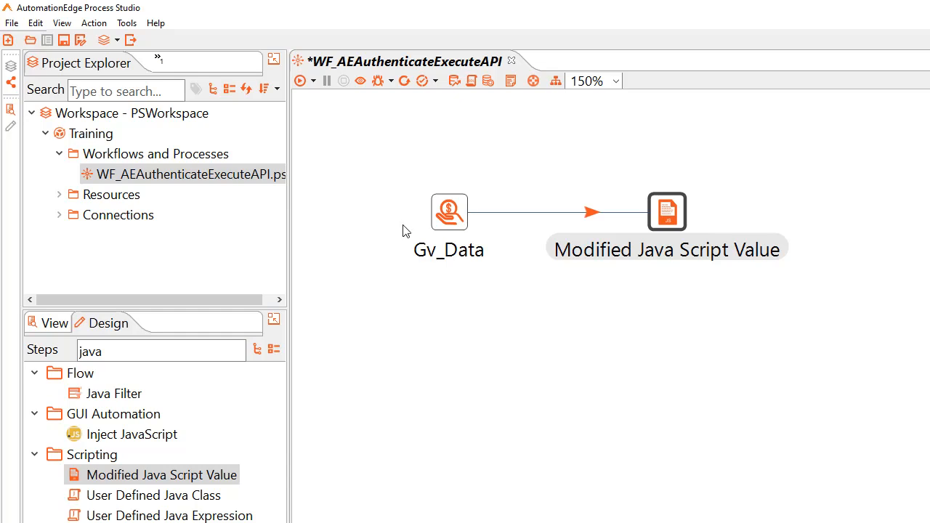
mouse_move(668, 216)
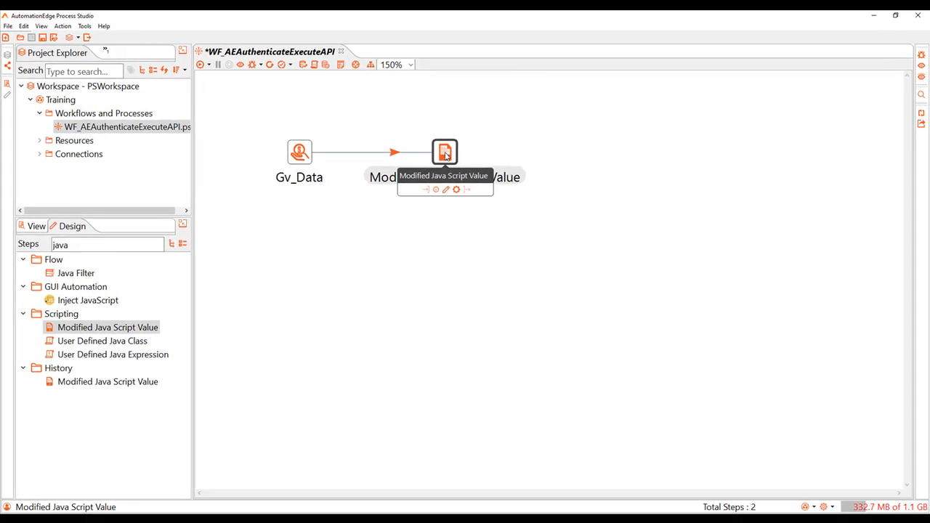
double_click(453, 156)
click(252, 112)
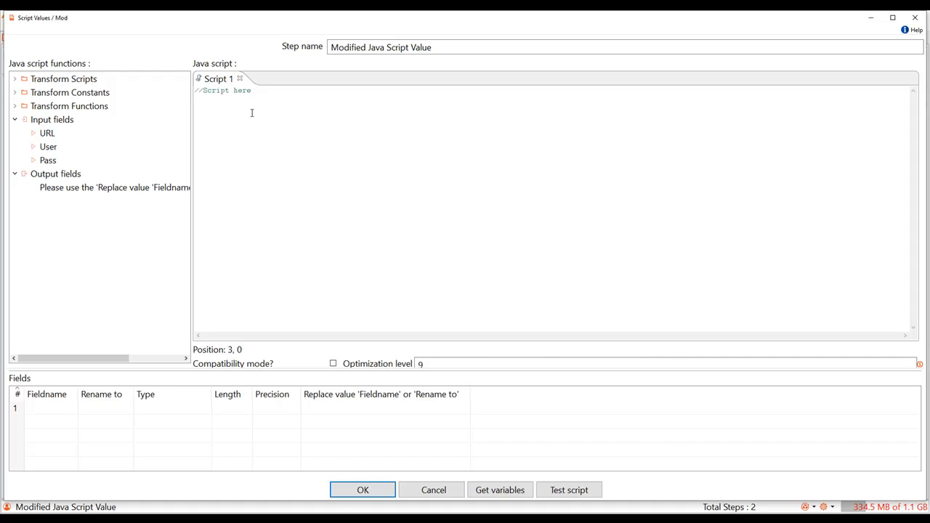
text(var )
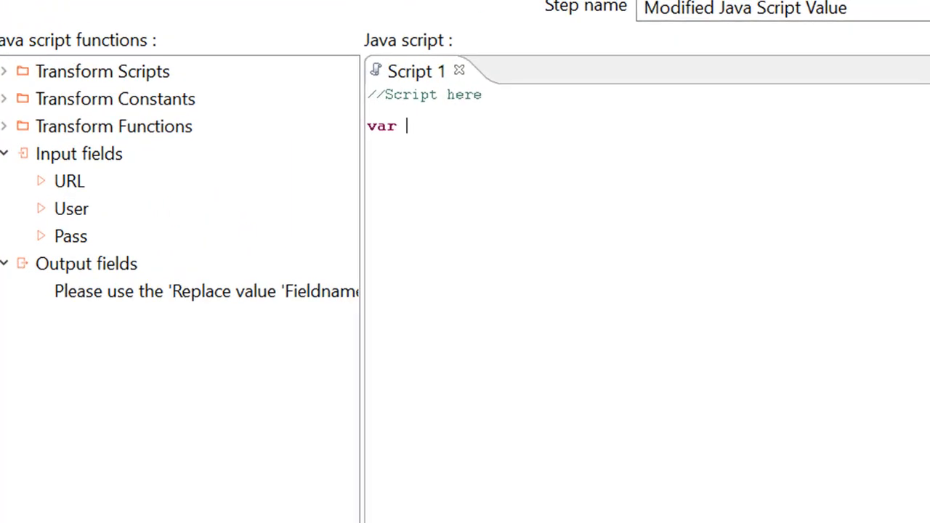
text(authenticateURL=URL+"/authenticate";)
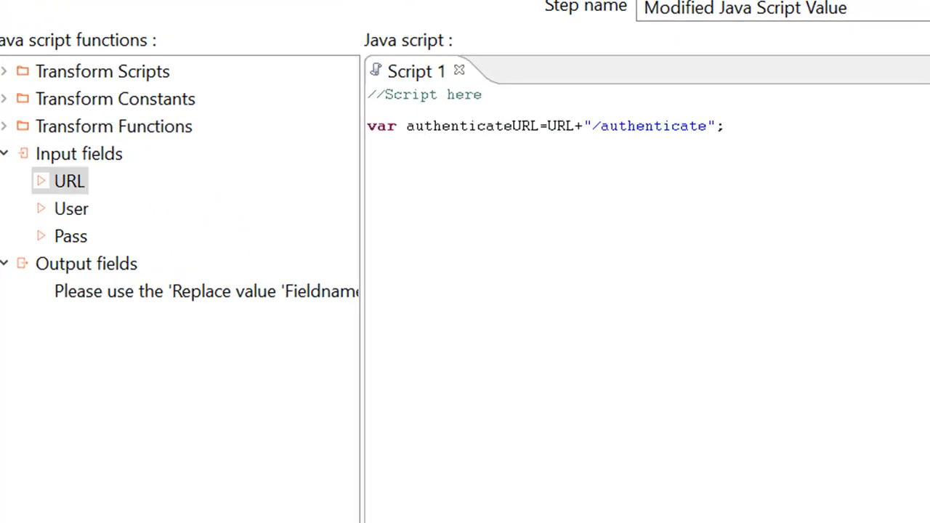
key(Return)
text(var executeURL=URL+"/execute";)
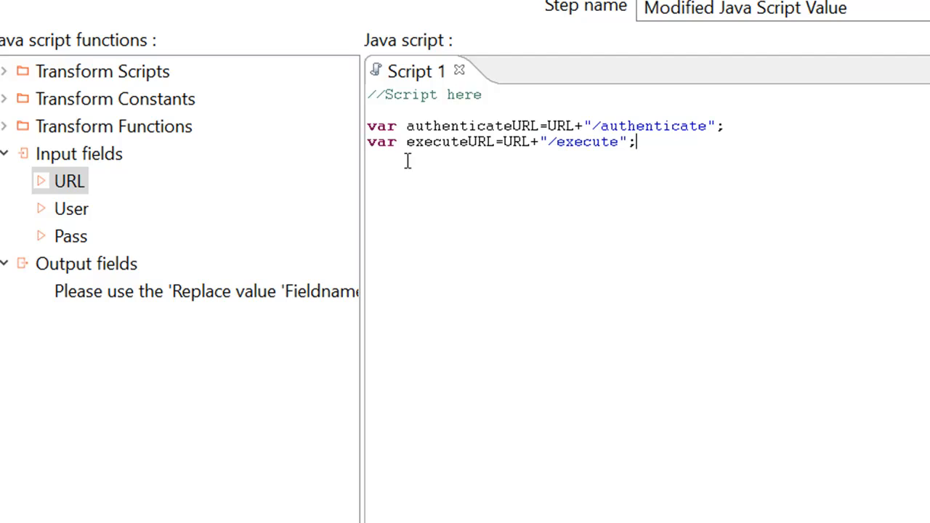
Add a requestBody variable holding the JSON request for workflow WF_AEAuthenticateExecuteAPI, output the three variables as String fields and name the step MJS_URL&ReqBody
key(Return)
text(var)
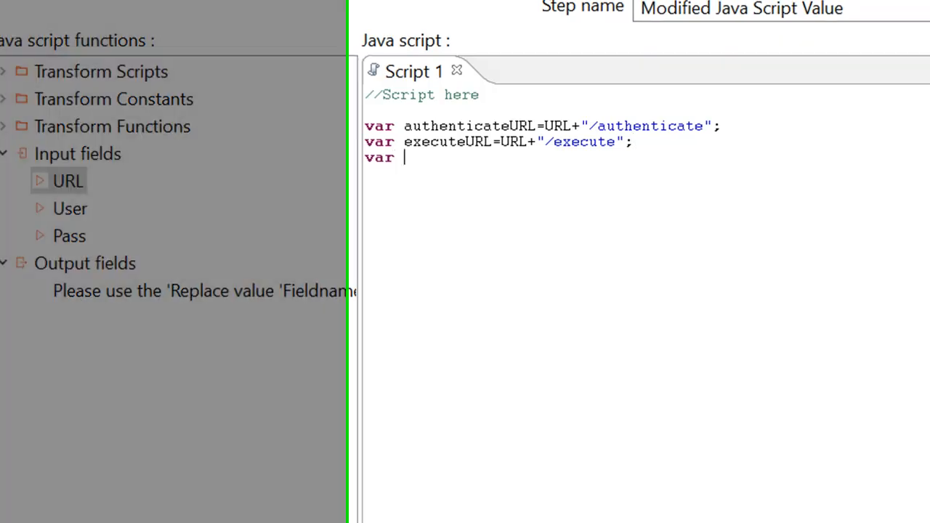
key(ctrl+v)
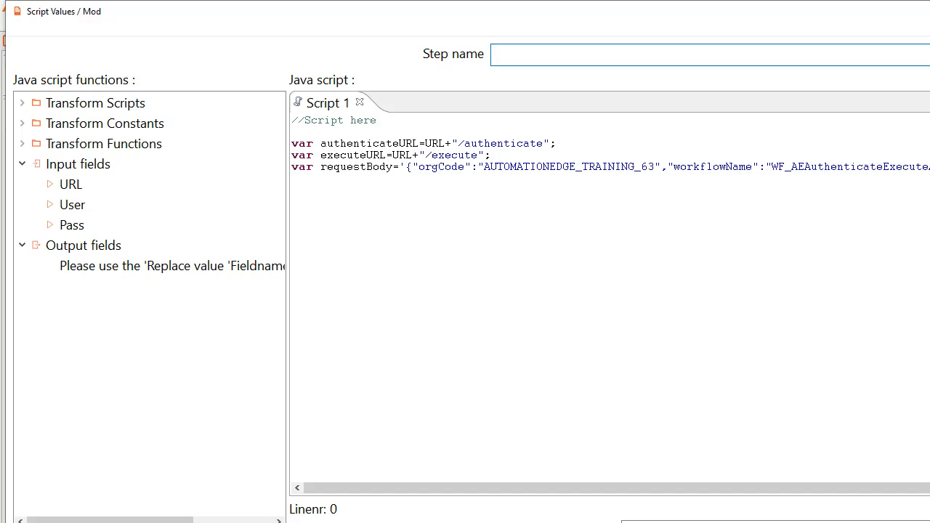
text(MJS_URL&ReqBody)
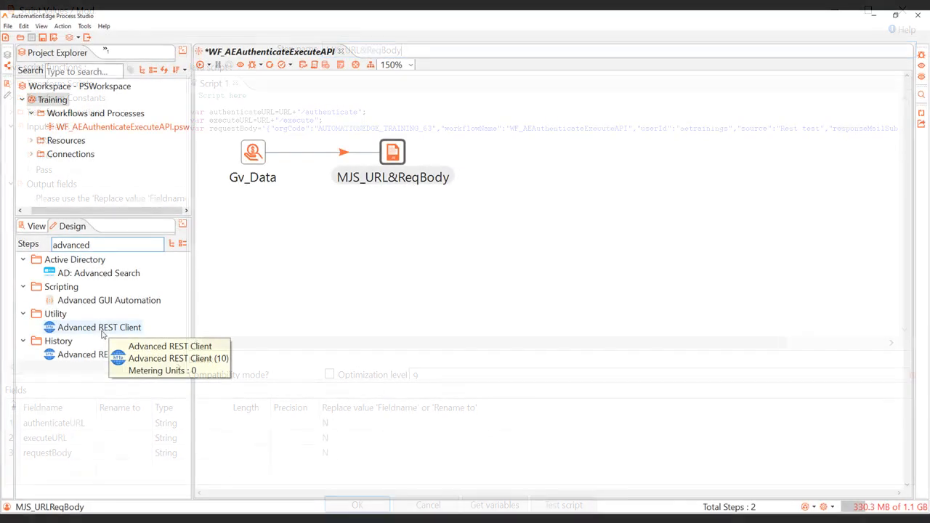
Add an Advanced REST Client step after MJS_URL&ReqBody and name it AuthenticateRESTCall
double_click(100, 328)
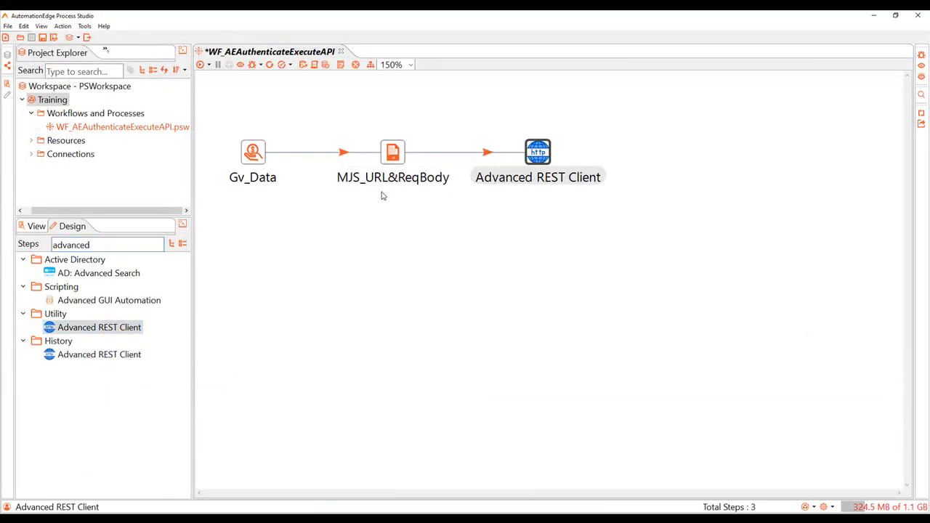
double_click(536, 155)
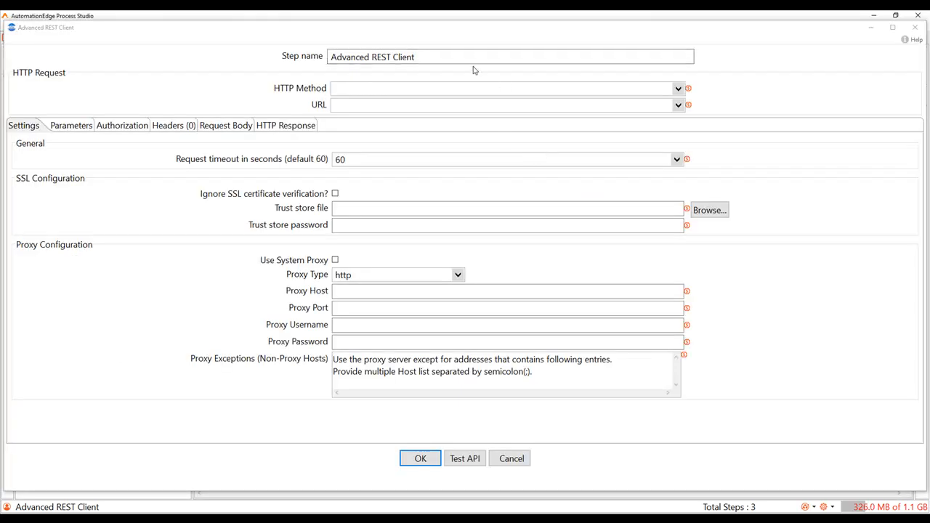
click(472, 59)
key(ctrl+a)
key(BackSpace)
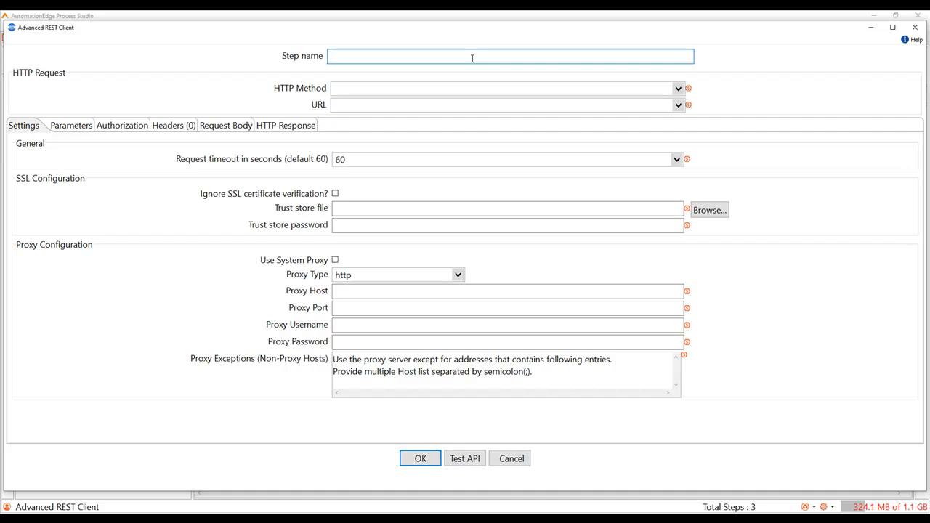
text(AuthenticateRESTCall)
Set the REST call's HTTP method to POST and its URL to the authenticateURL field
click(376, 90)
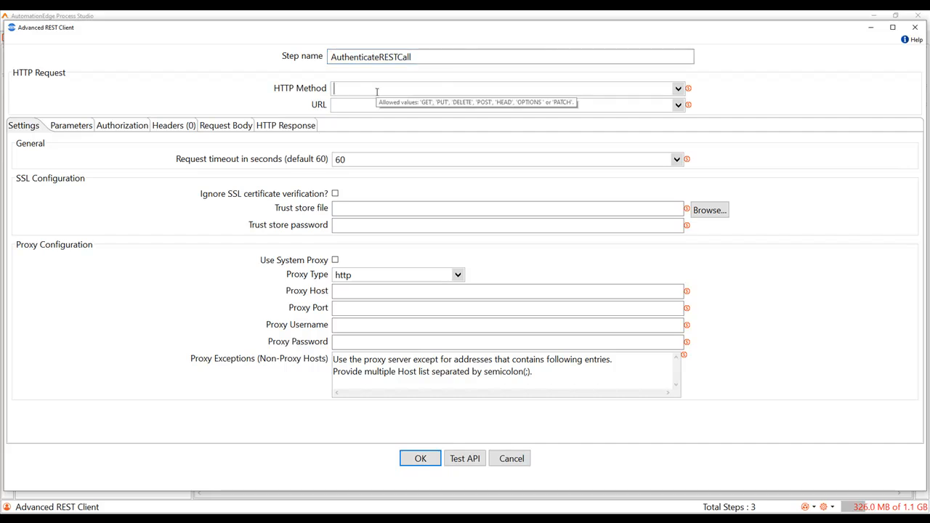
text(POST)
key(Tab)
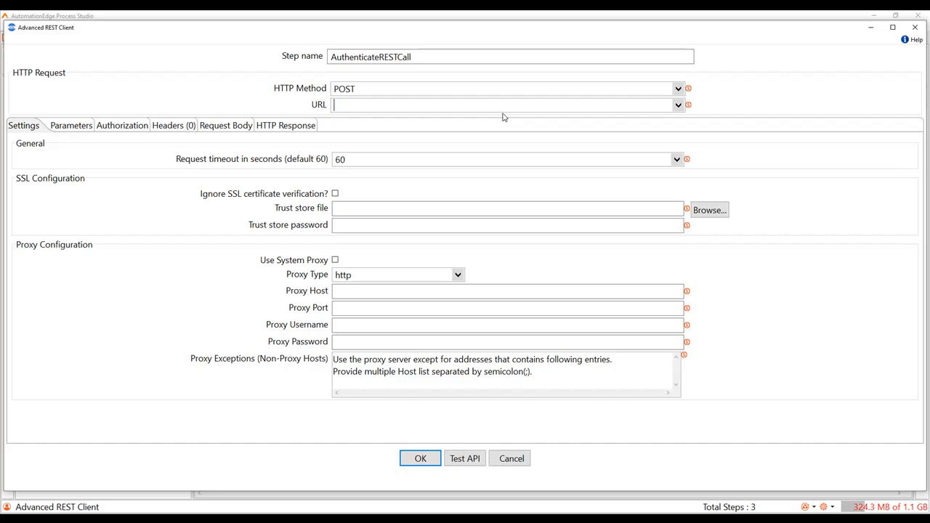
click(679, 109)
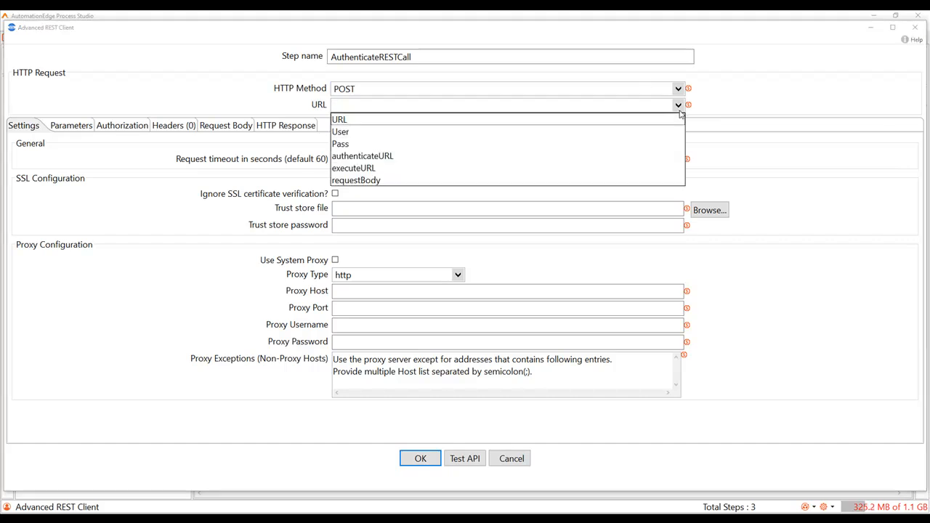
click(385, 157)
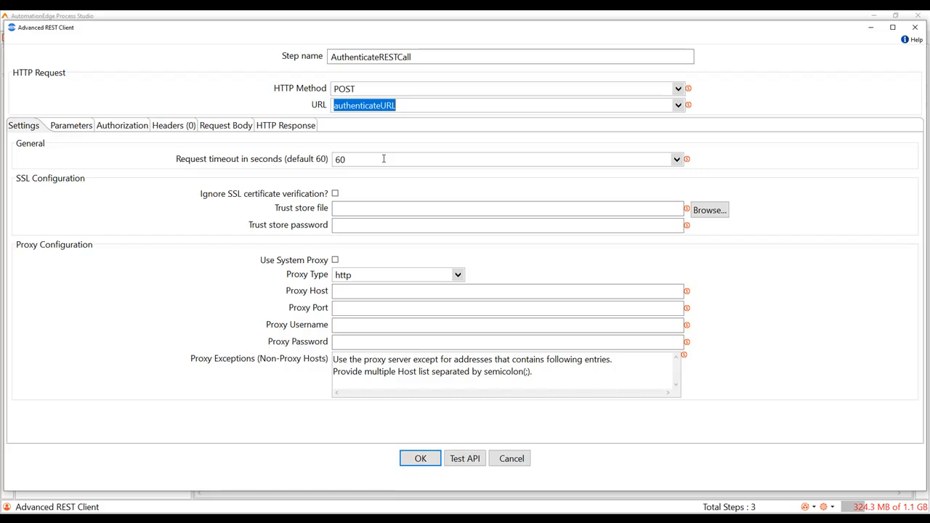
Add a request parameter with key username that takes its value from the User field
click(76, 128)
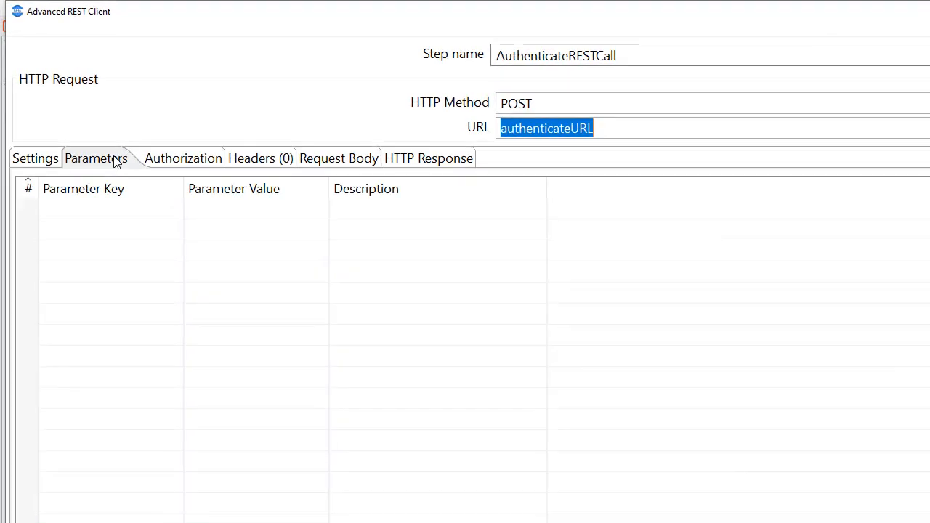
click(73, 211)
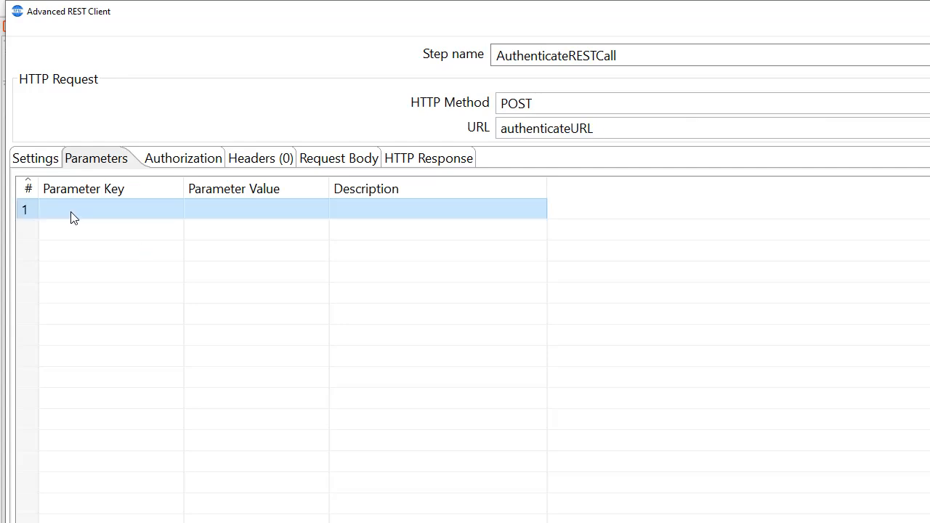
click(73, 211)
text(username)
click(315, 216)
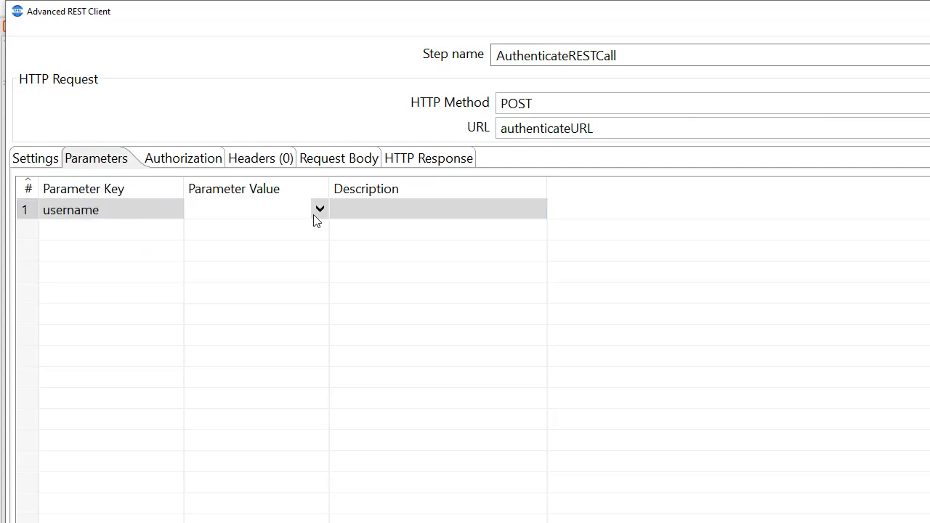
click(319, 212)
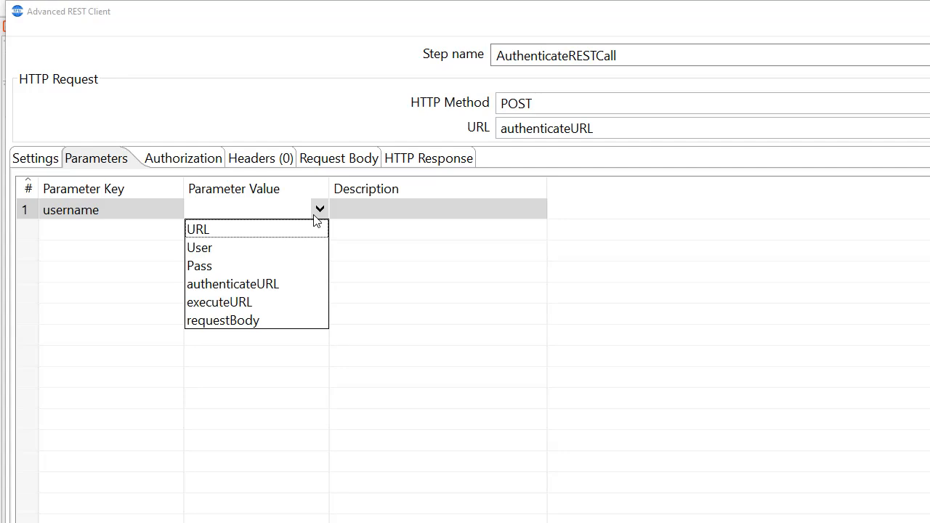
click(236, 247)
Add a second request parameter with key password mapped to the Pass field, keep the default HTTP response output fields and accept the REST client settings
click(119, 233)
text(pa)
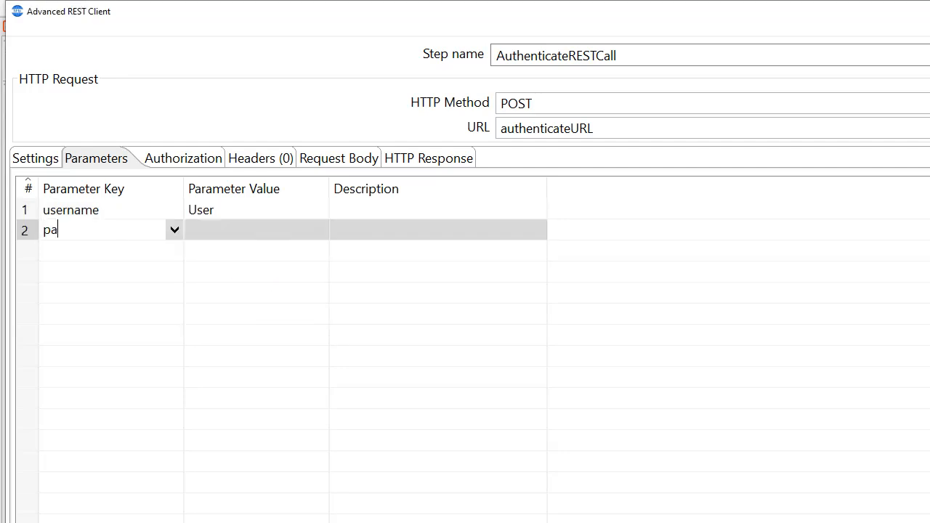
text(ssword)
click(312, 232)
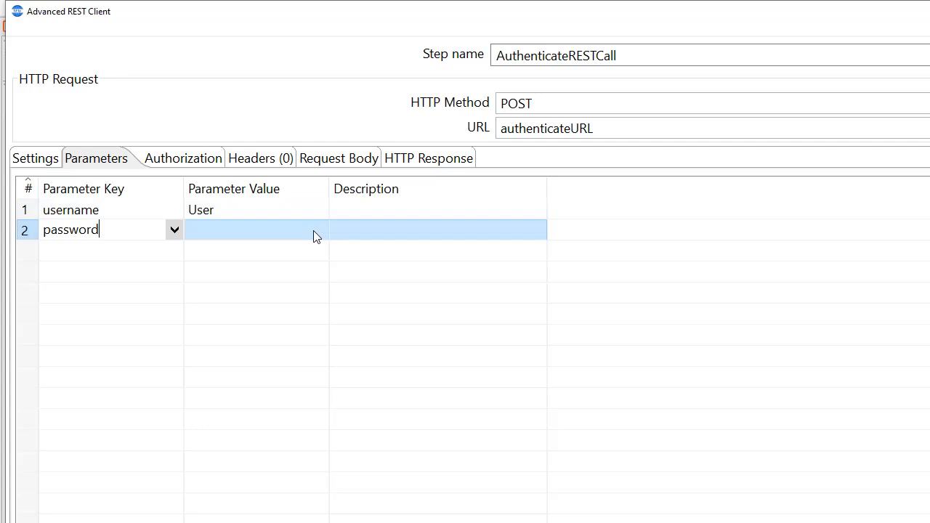
click(319, 230)
click(209, 287)
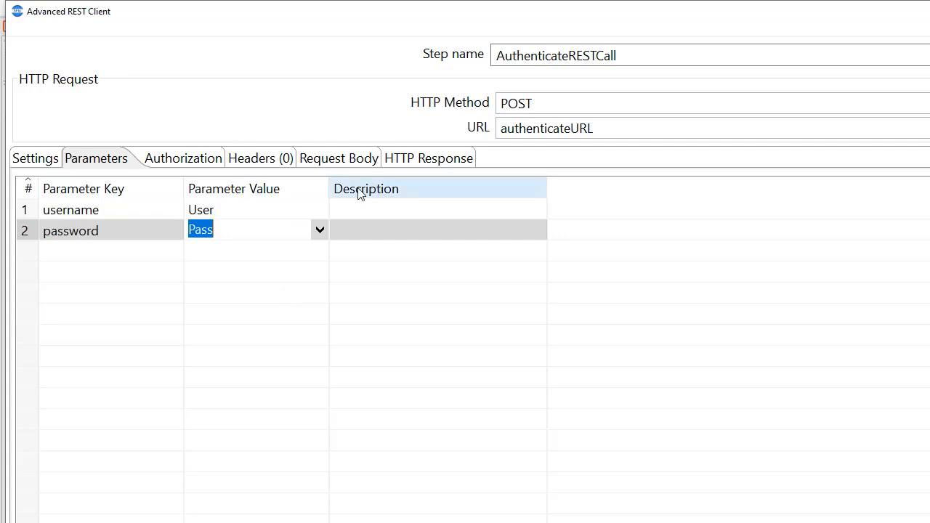
click(435, 160)
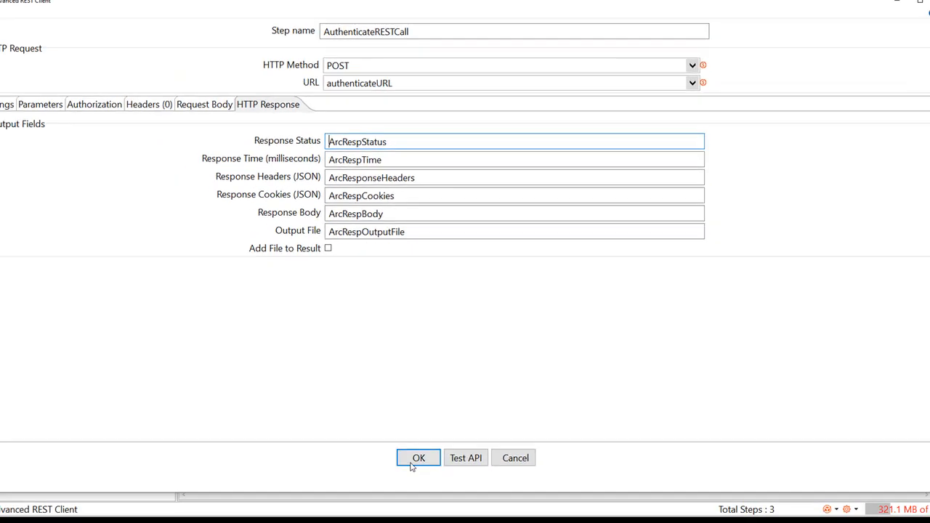
click(417, 459)
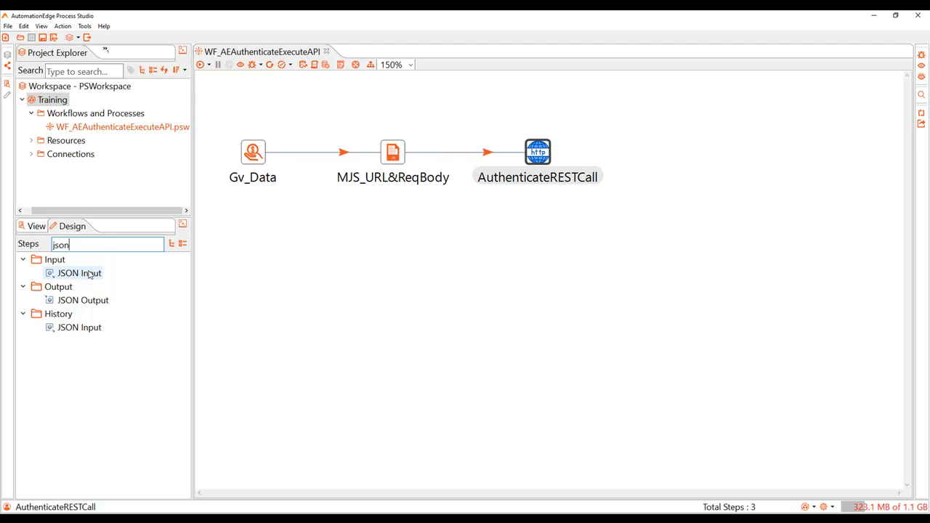
Add a JSON Input step after AuthenticateRESTCall and name it INF_SessionToken
double_click(89, 274)
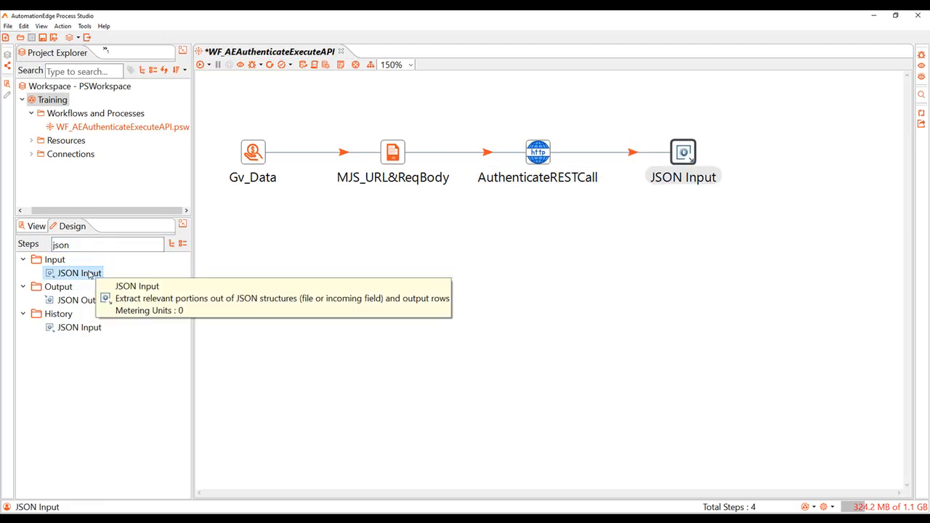
double_click(682, 154)
key(BackSpace)
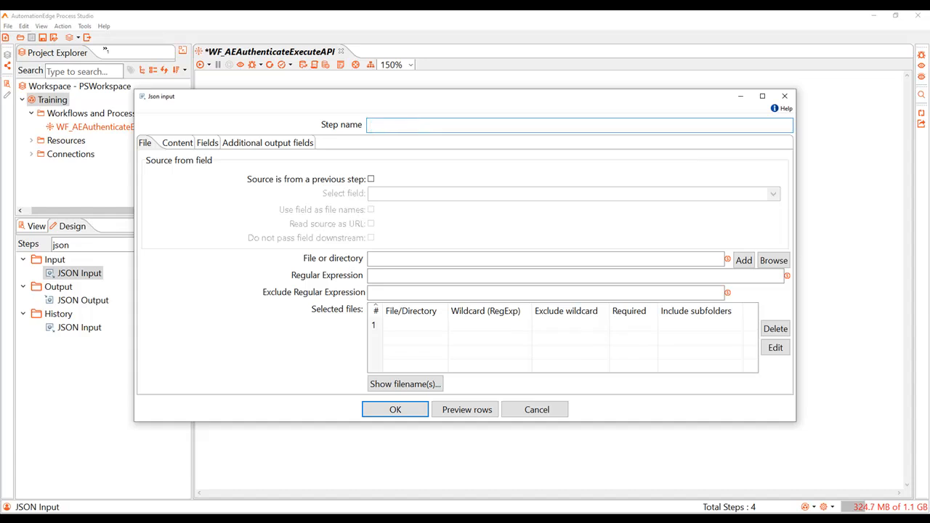
text(INF_SessionToken)
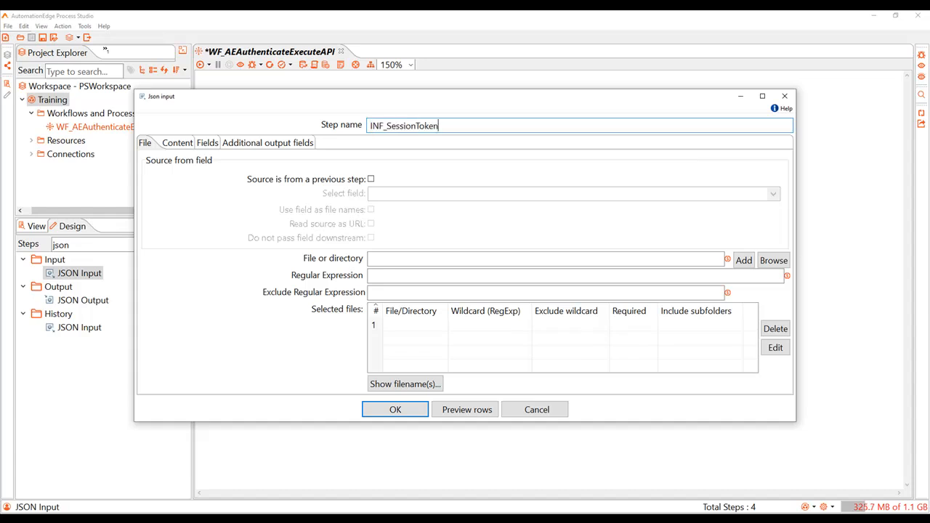
Make the JSON Input step read its source from the previous step's ArcRespBody field
click(370, 180)
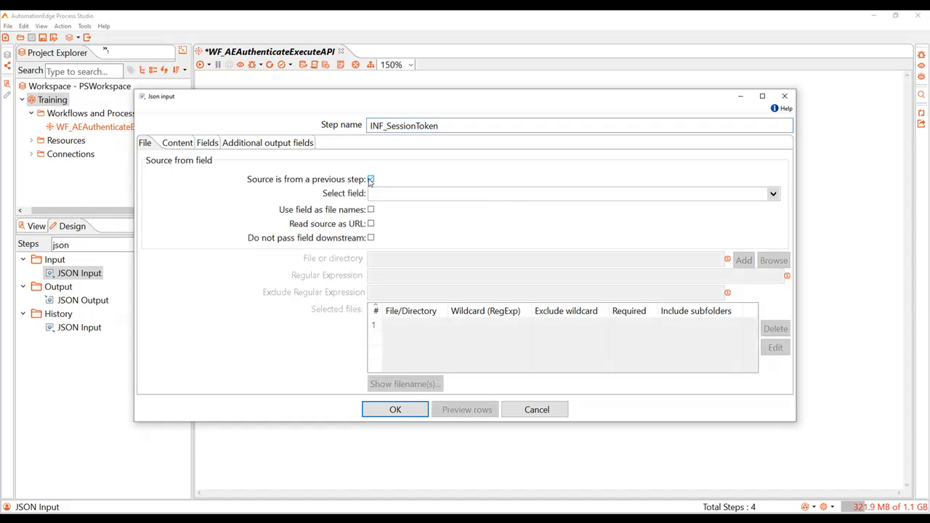
click(400, 193)
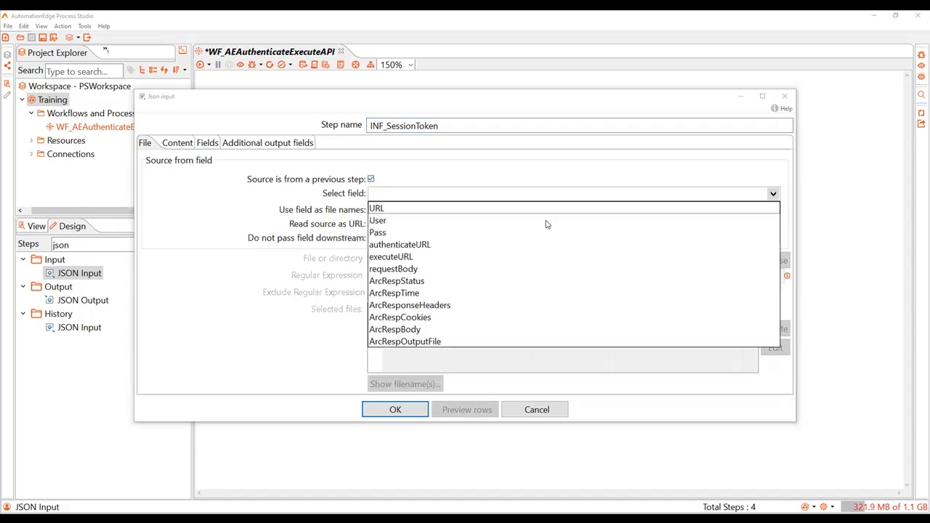
click(411, 333)
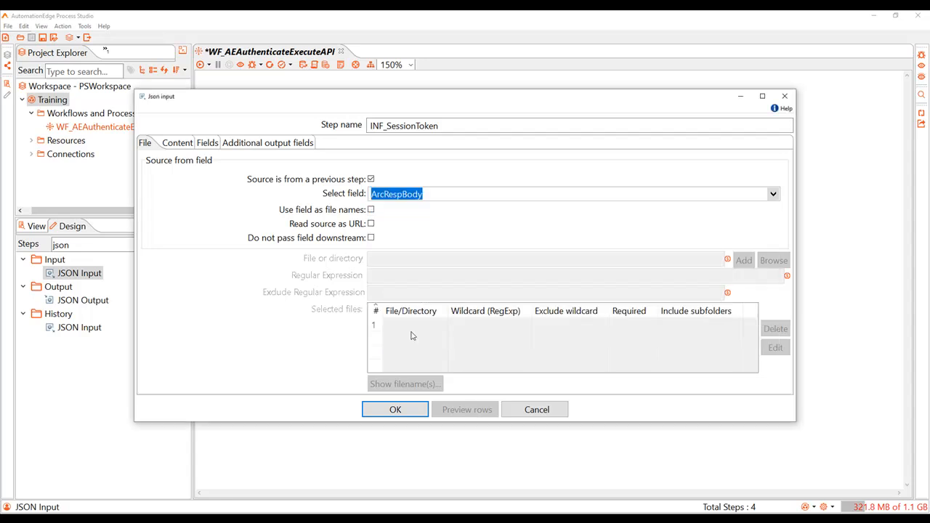
Define a String output field named sessionToken with the path $.sessionToken and accept the JSON Input settings
click(206, 143)
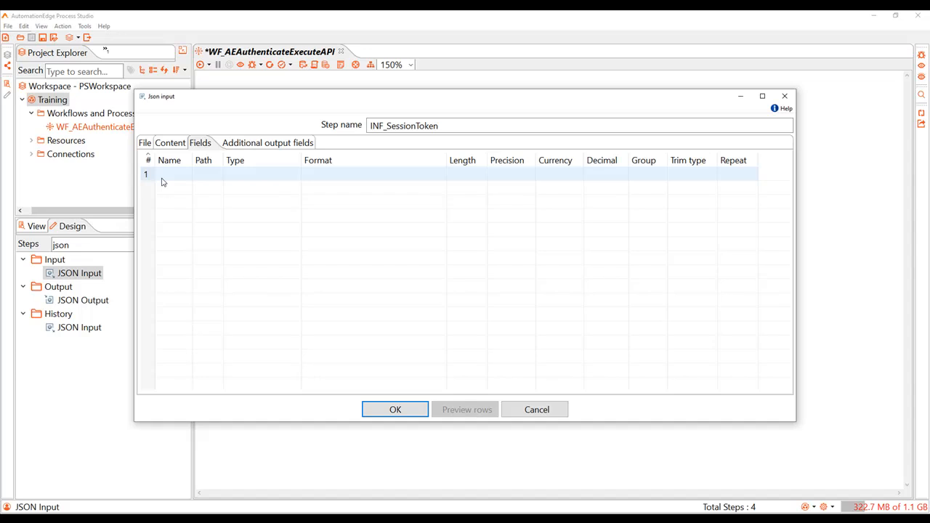
click(162, 182)
text(sessionToken)
click(318, 173)
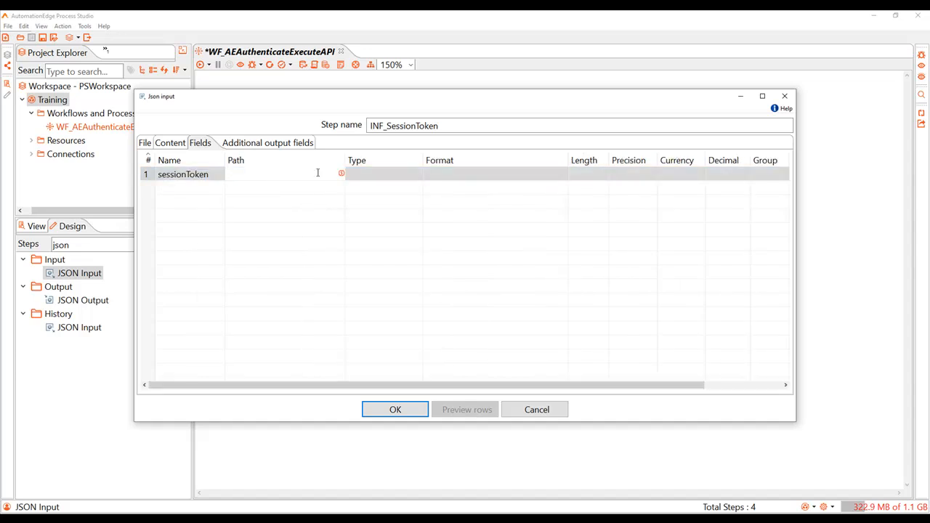
text($.sessionToken)
click(404, 175)
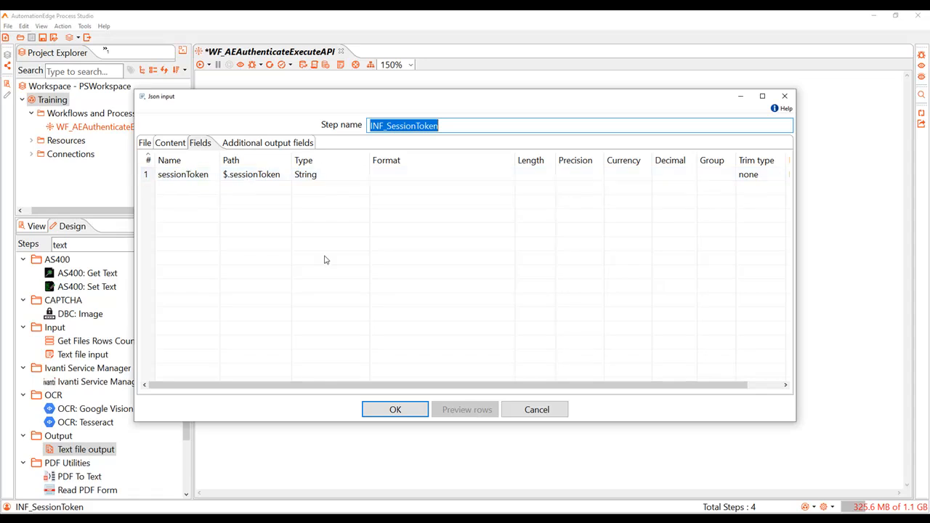
click(398, 414)
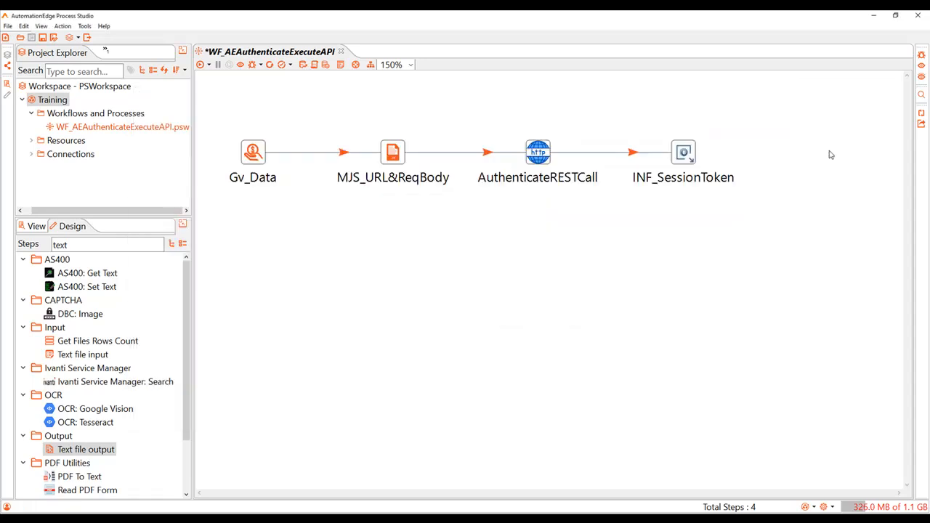
Add a Text file output step after INF_SessionToken, name it OTF_sessionToken and set its file to D:\TrainingMaterial\PSWorkspace\Training\SessionToken
drag(831, 154, 829, 154)
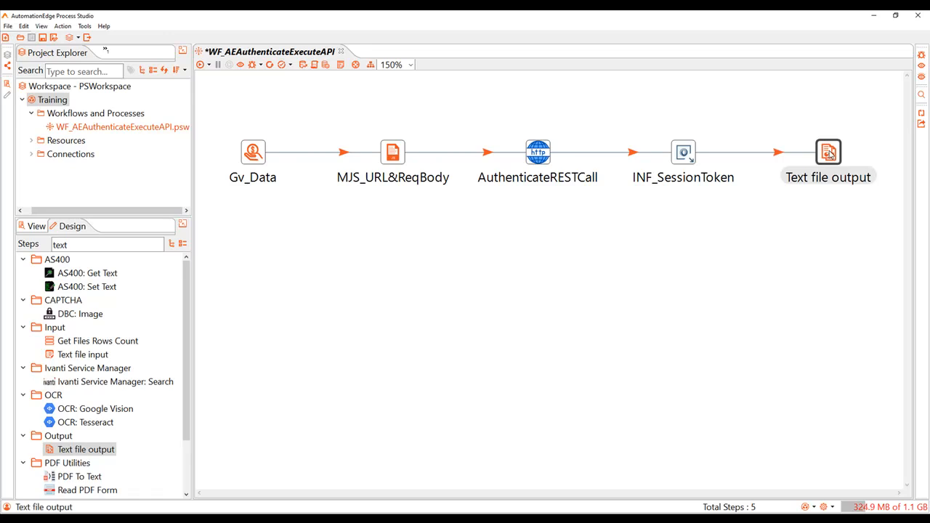
double_click(829, 154)
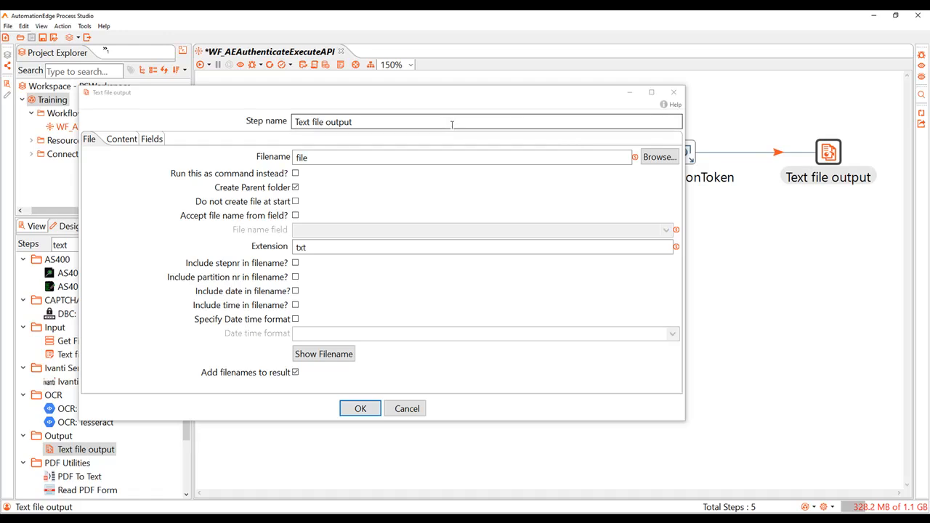
drag(367, 123, 253, 122)
text(OTF_sessionToken)
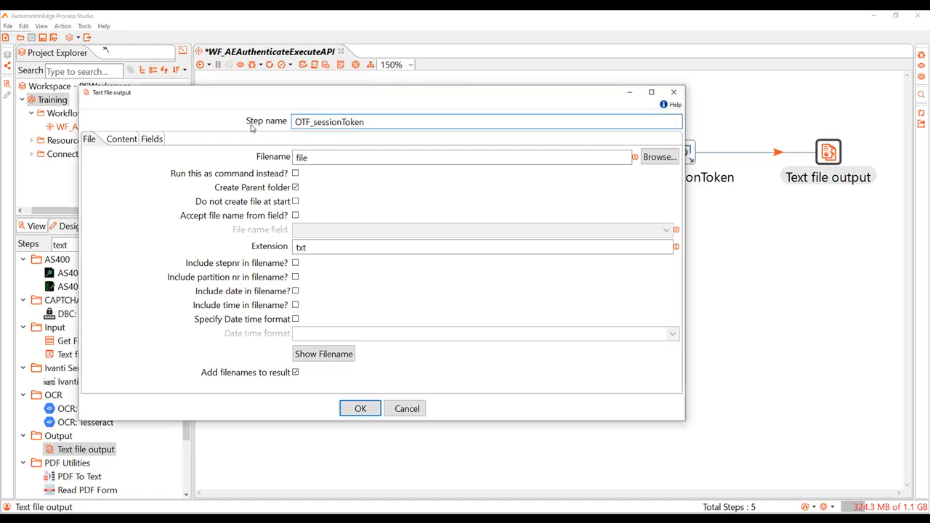
click(655, 158)
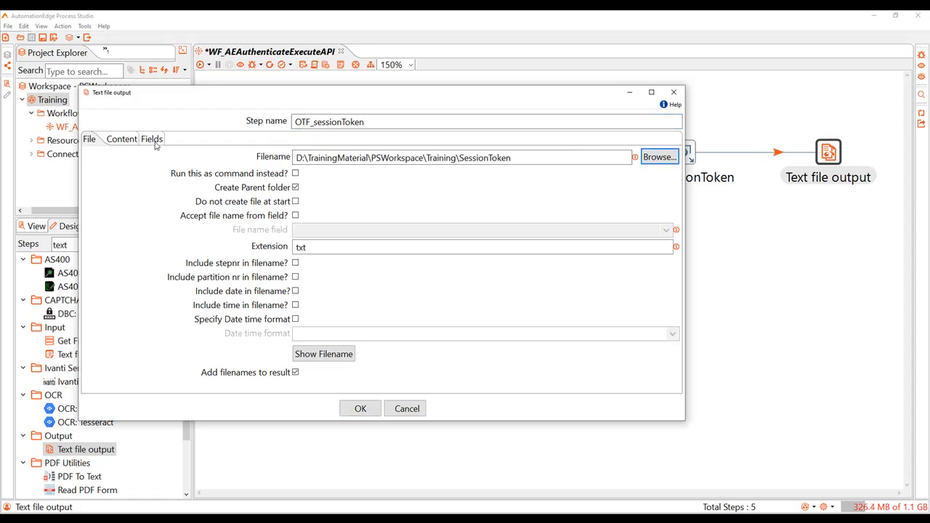
Write the sessionToken field as String to the text file, accept the step settings and save the workflow
click(152, 139)
click(186, 171)
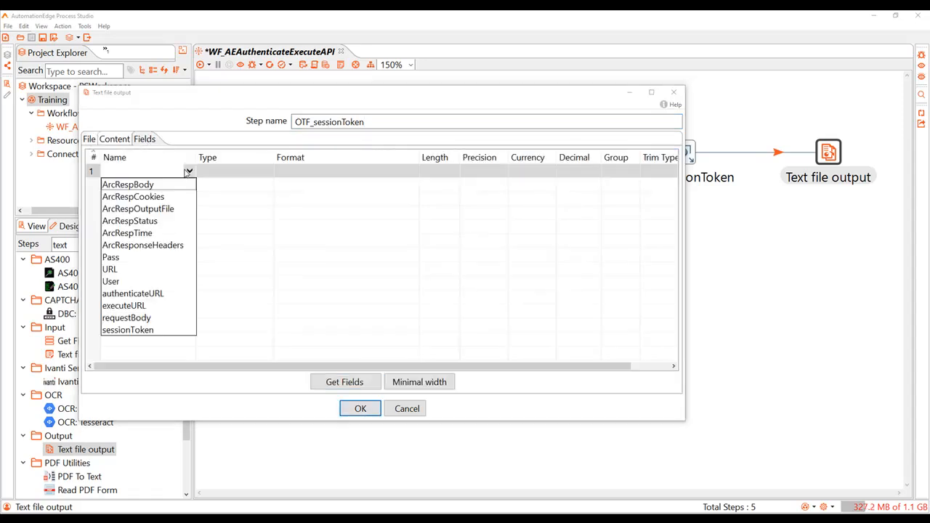
click(128, 330)
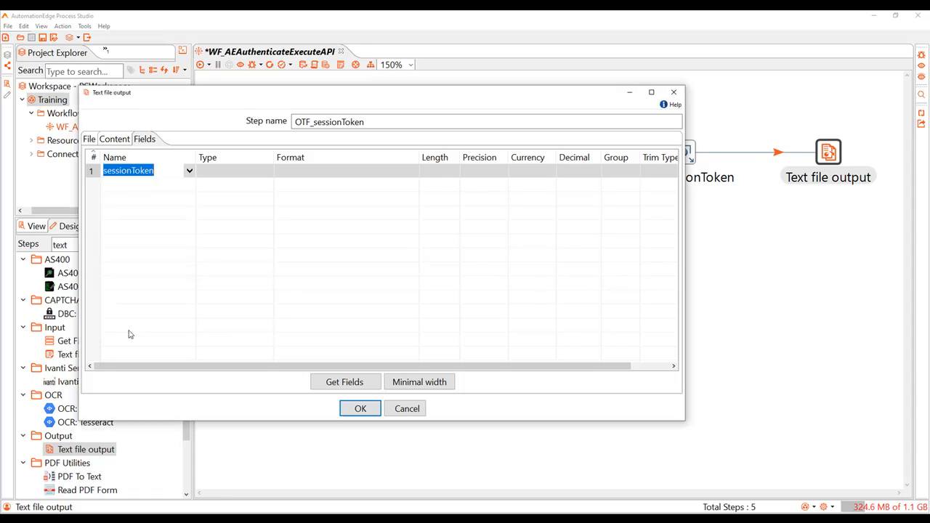
click(266, 173)
click(266, 172)
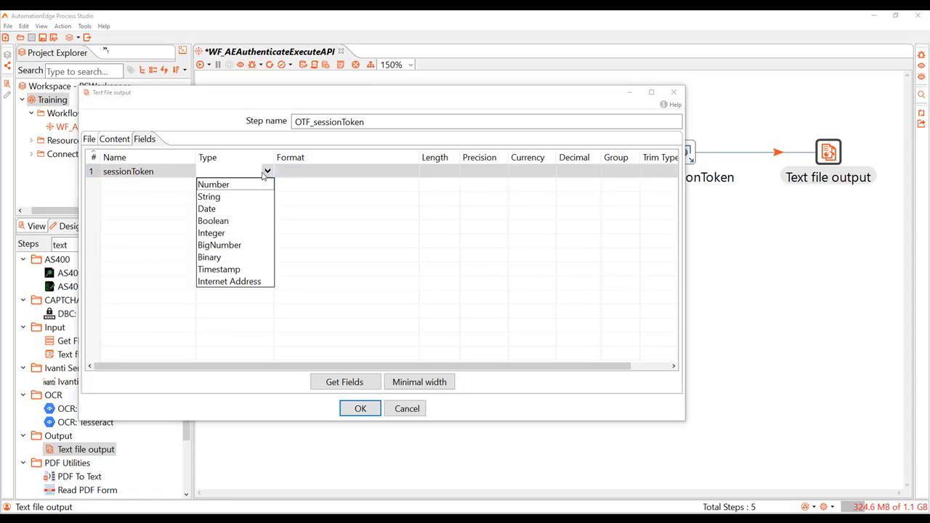
click(210, 197)
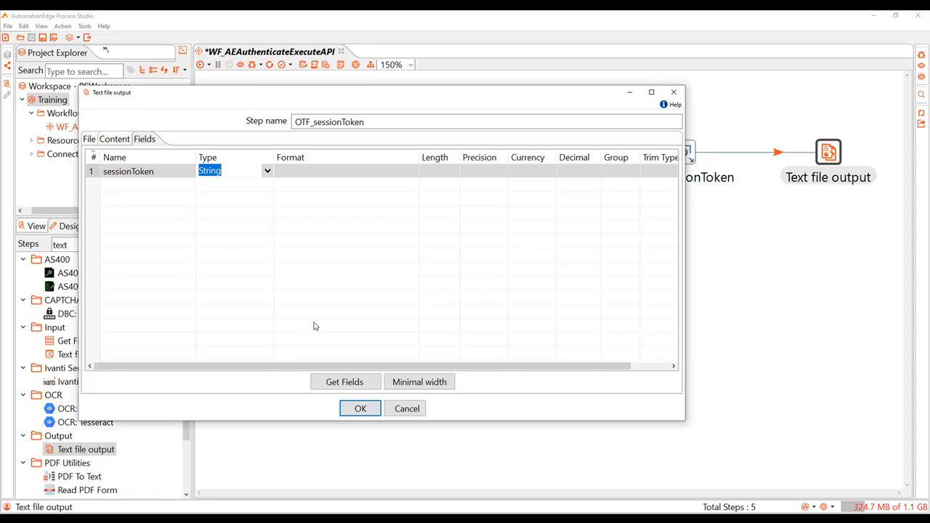
click(360, 407)
key(ctrl+s)
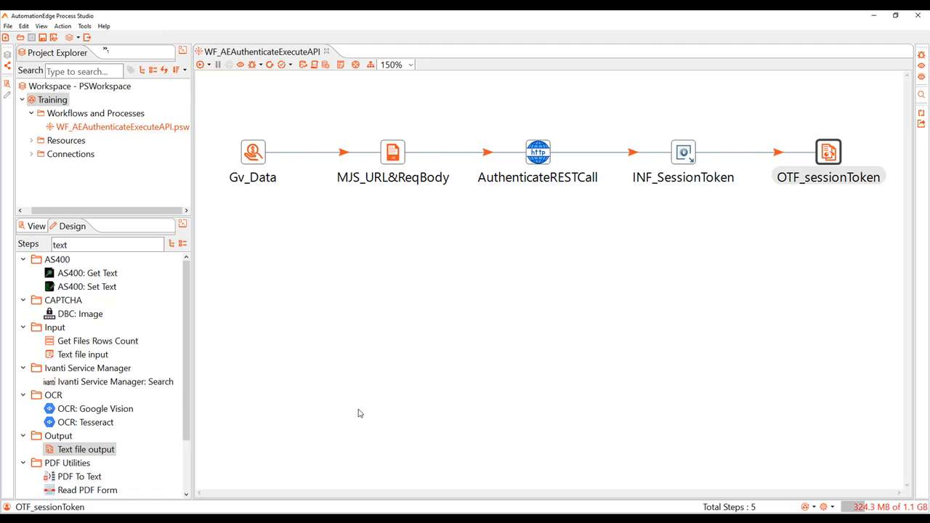
Run the workflow and examine the token written to the SessionToken text file in the Training folder
click(201, 65)
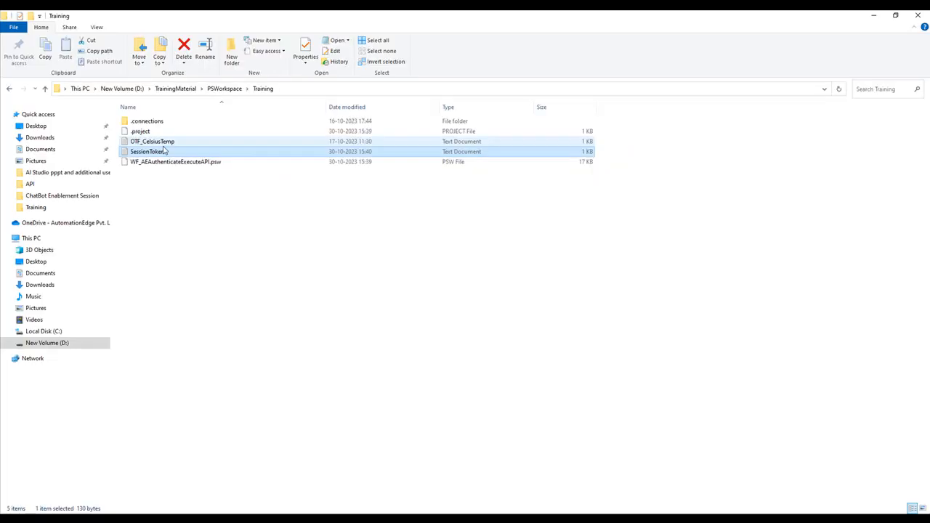
click(166, 153)
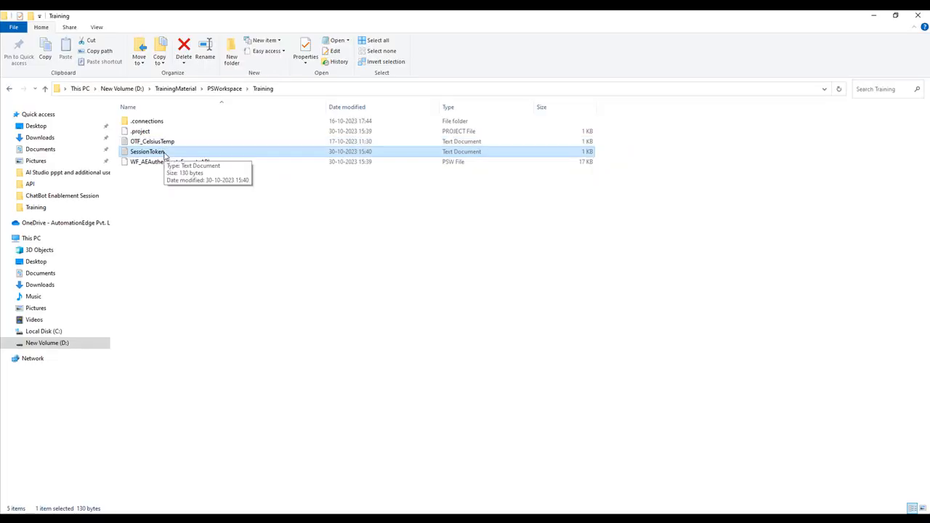
double_click(165, 153)
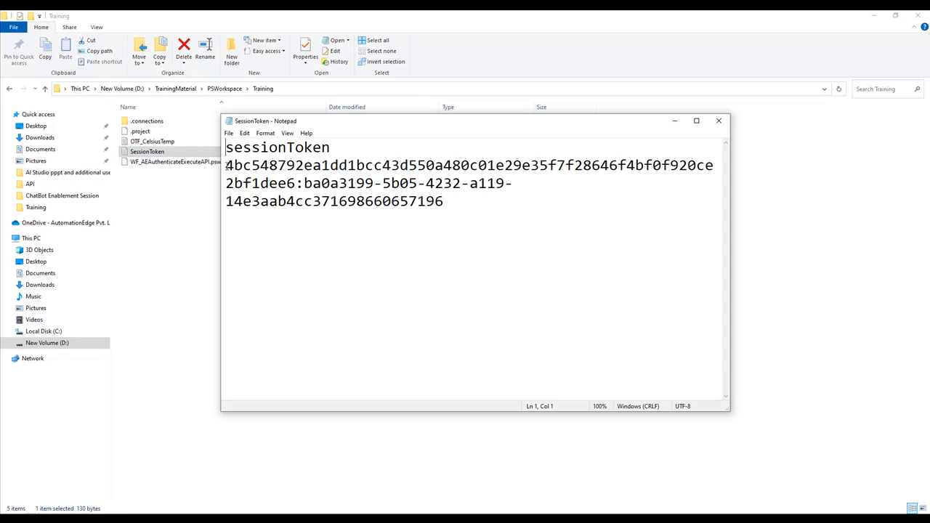
drag(228, 165, 412, 223)
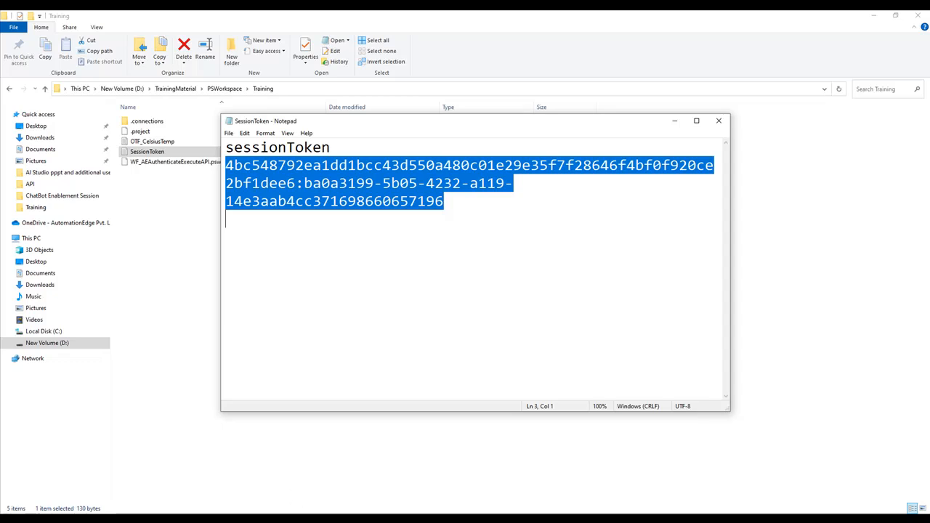
click(465, 518)
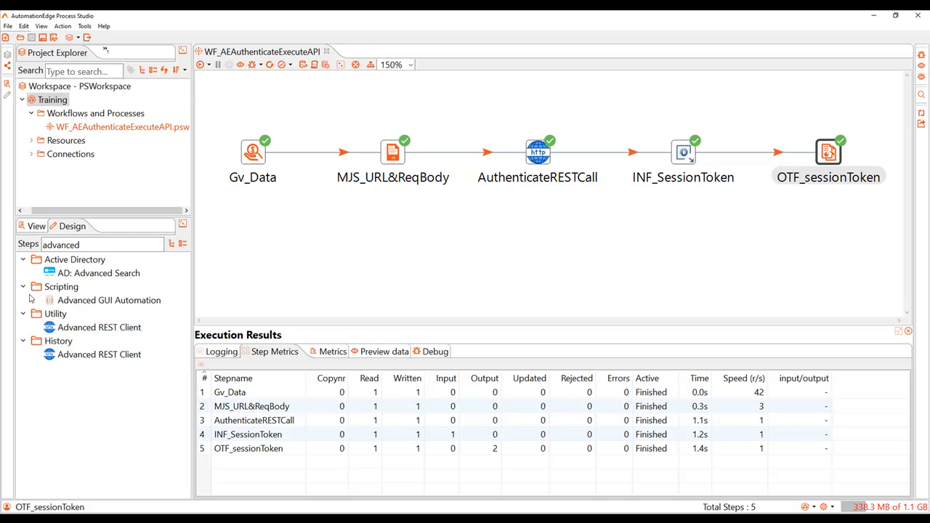
In Process Studio, add an Advanced REST Client step after OTF_sessionToken and name it executeRESTCall
drag(116, 329, 795, 253)
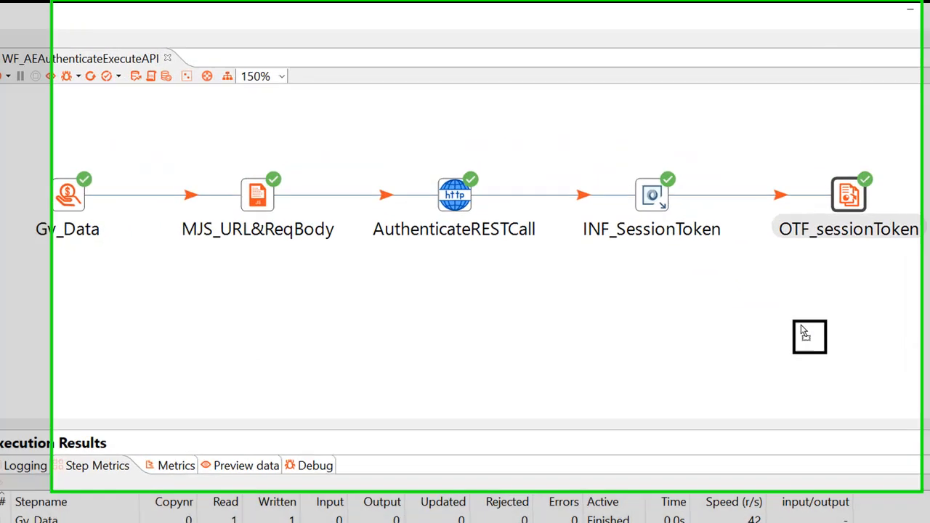
drag(802, 331, 803, 337)
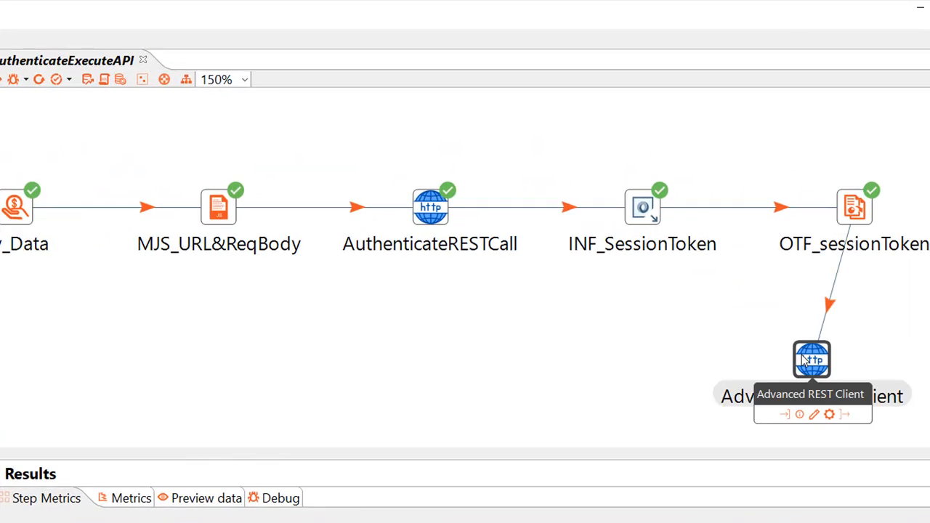
double_click(804, 361)
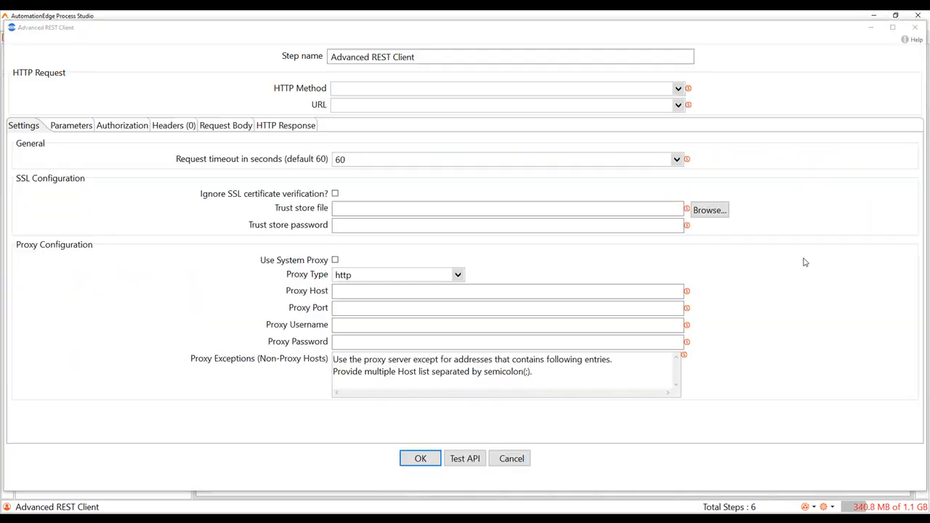
triple_click(430, 56)
key(BackSpace)
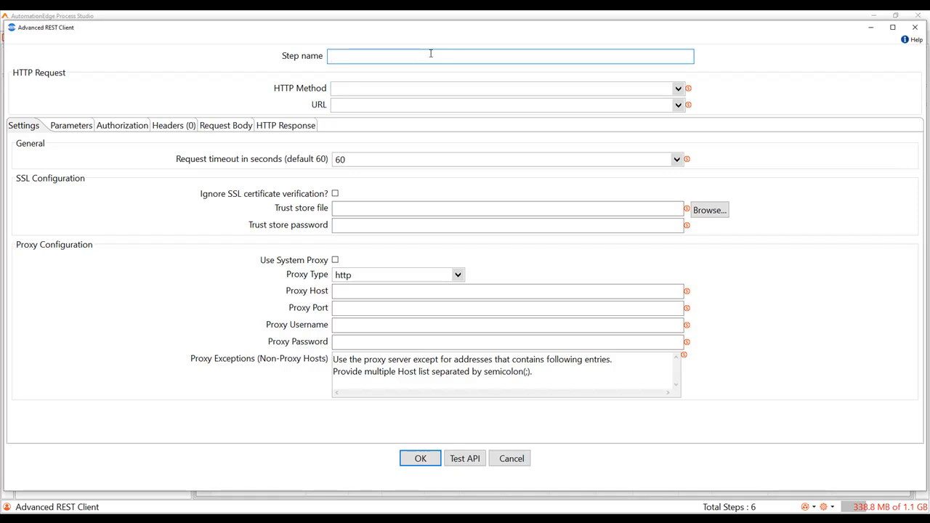
text(executeRESTCall)
Set the executeRESTCall step's HTTP method to POST and its URL to the executeURL field
click(353, 89)
text(POST)
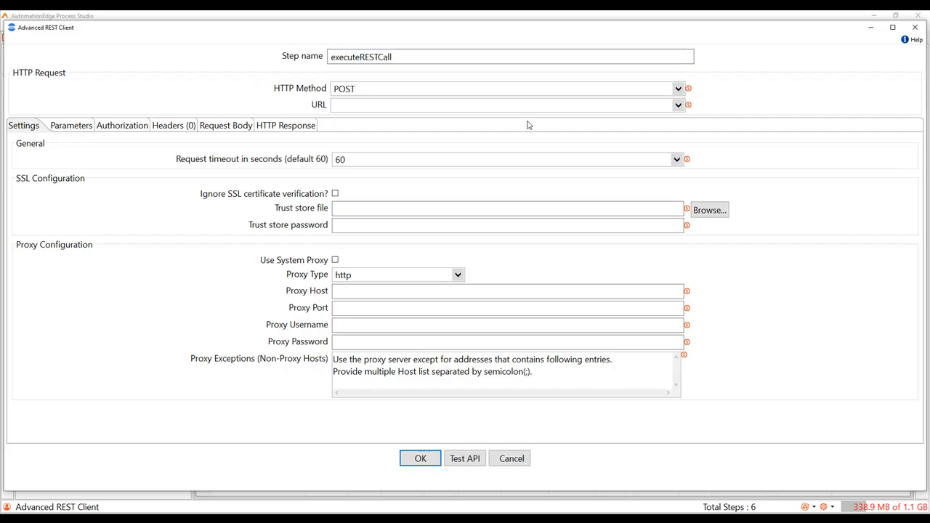
click(678, 109)
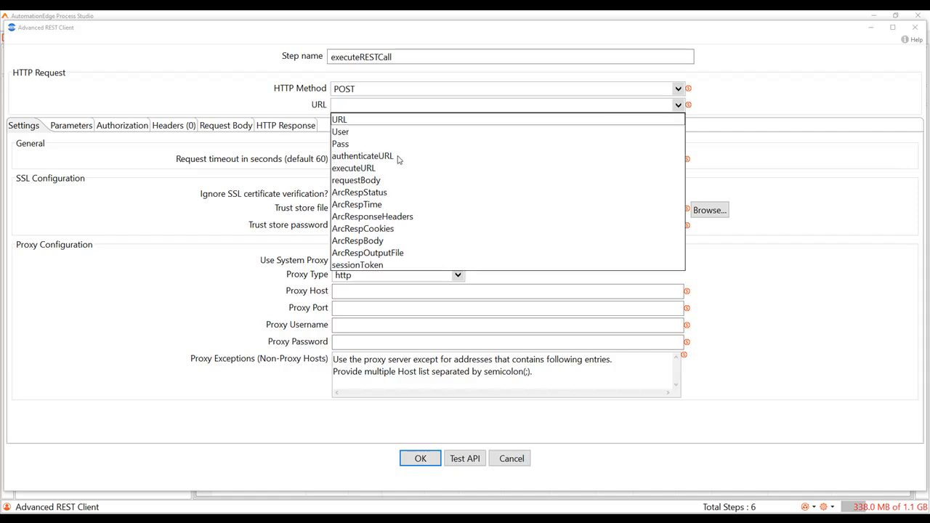
click(369, 169)
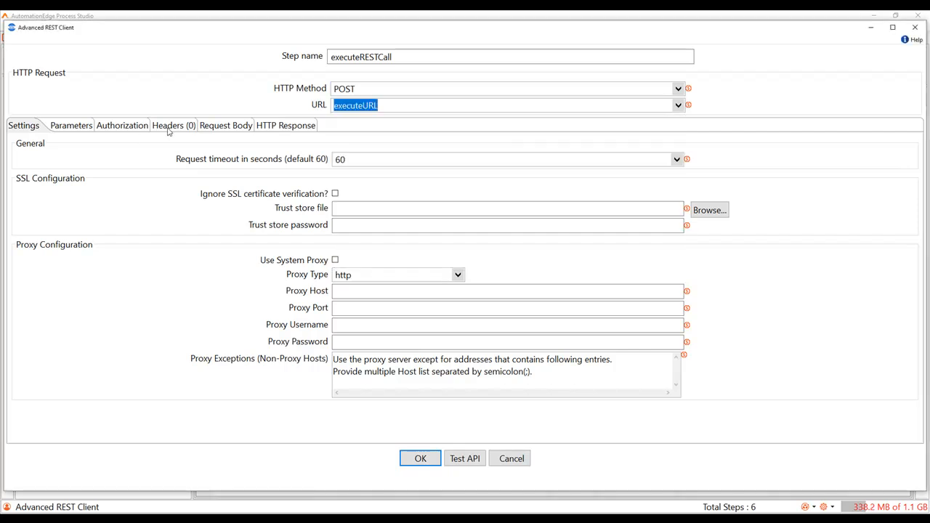
Add a request header with key Content-Type and value application/json
click(168, 127)
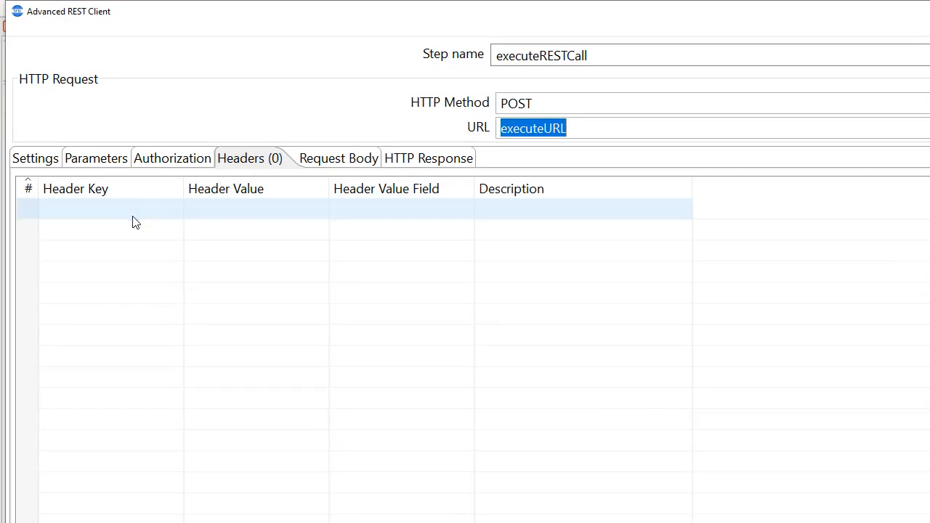
click(175, 220)
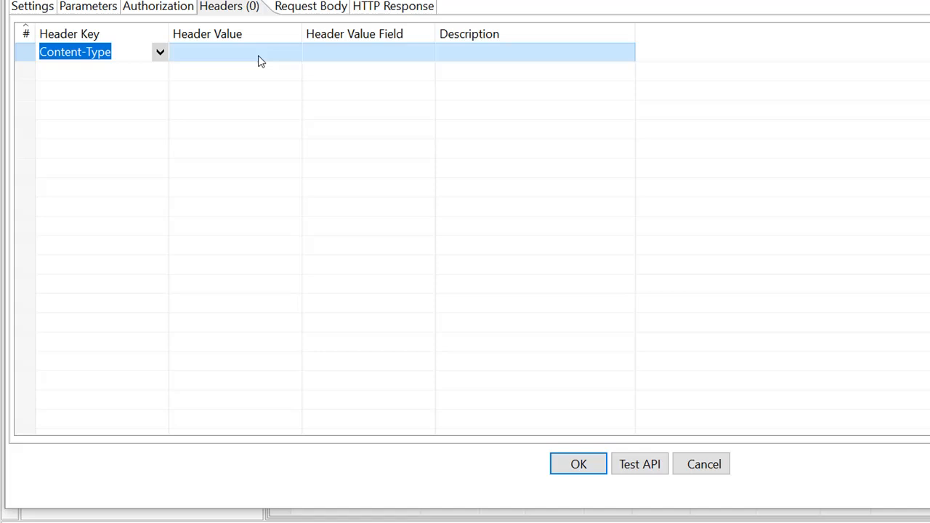
click(259, 57)
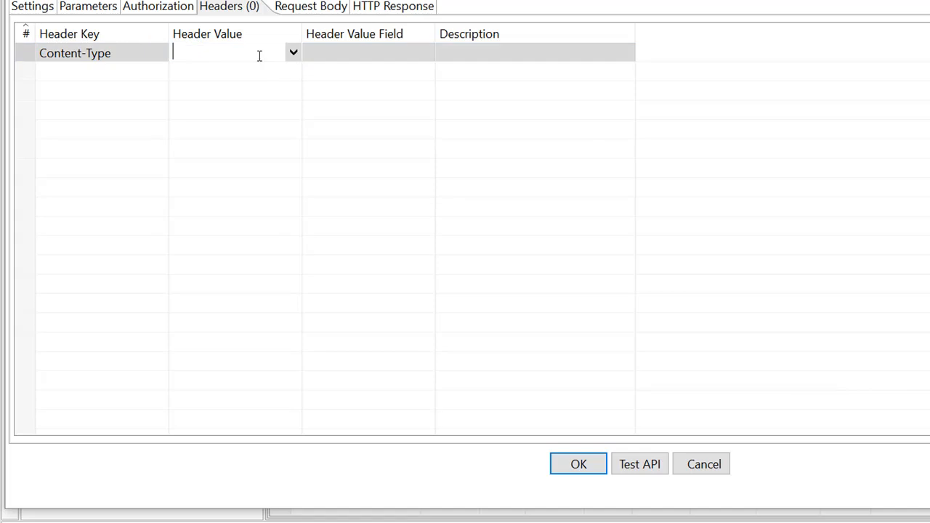
click(292, 52)
click(218, 111)
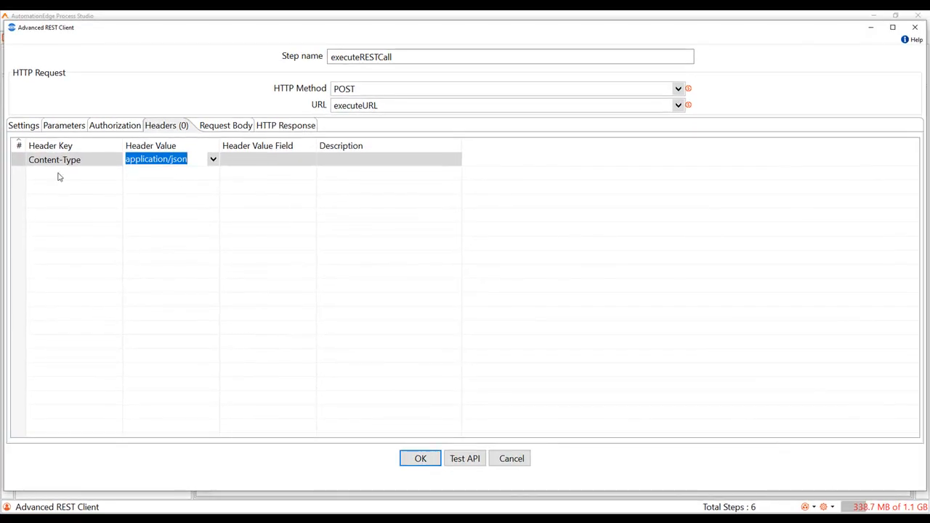
Add a second request header with key X-session-token that takes its value from the sessionToken field
click(59, 175)
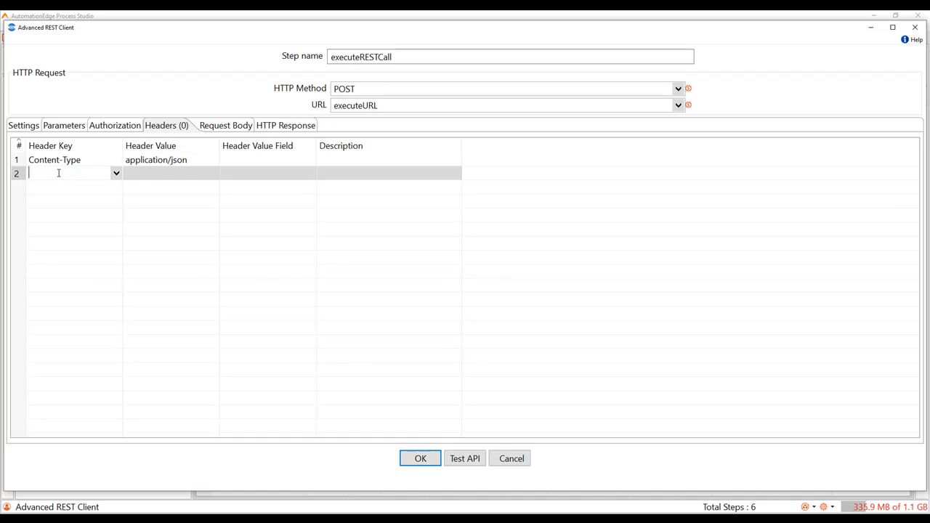
text(X-session-token)
click(278, 176)
click(307, 178)
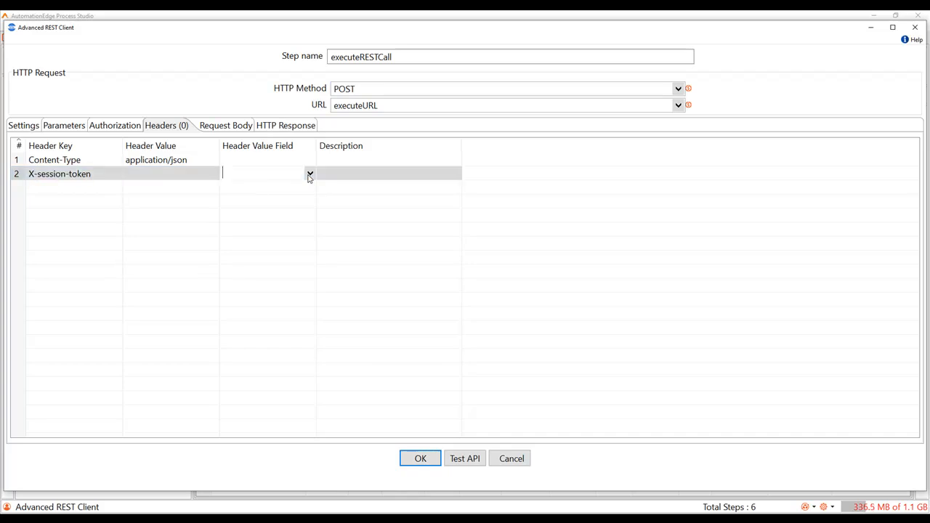
click(309, 176)
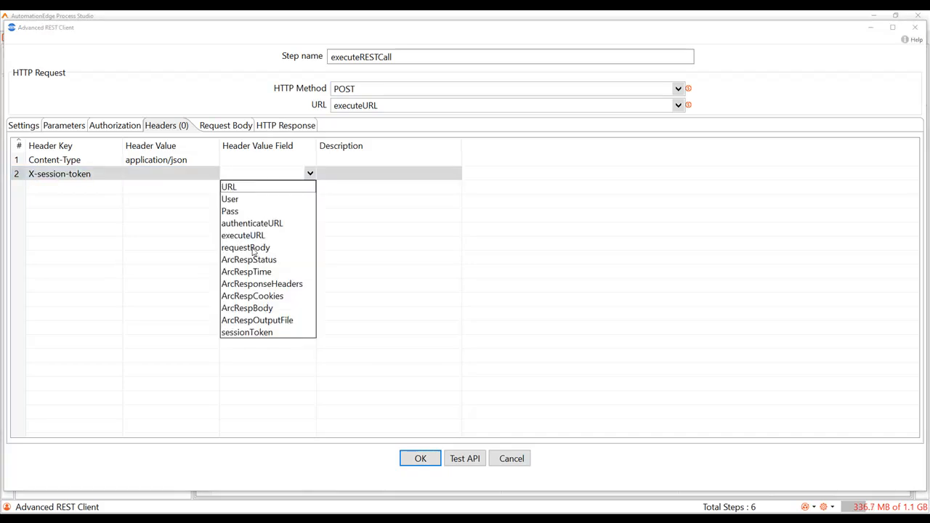
click(250, 334)
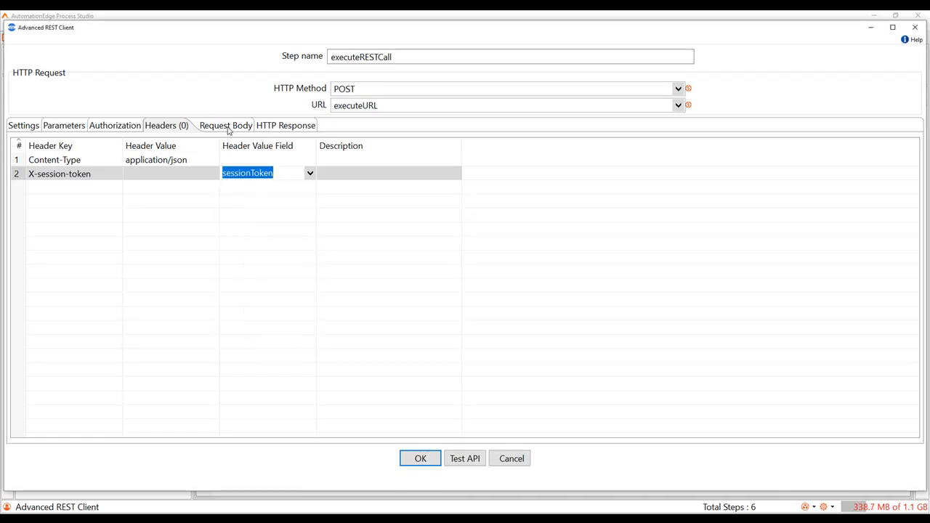
Make executeRESTCall read its request body as JSON (application/json) from the requestBody field, and save the workflow
click(227, 127)
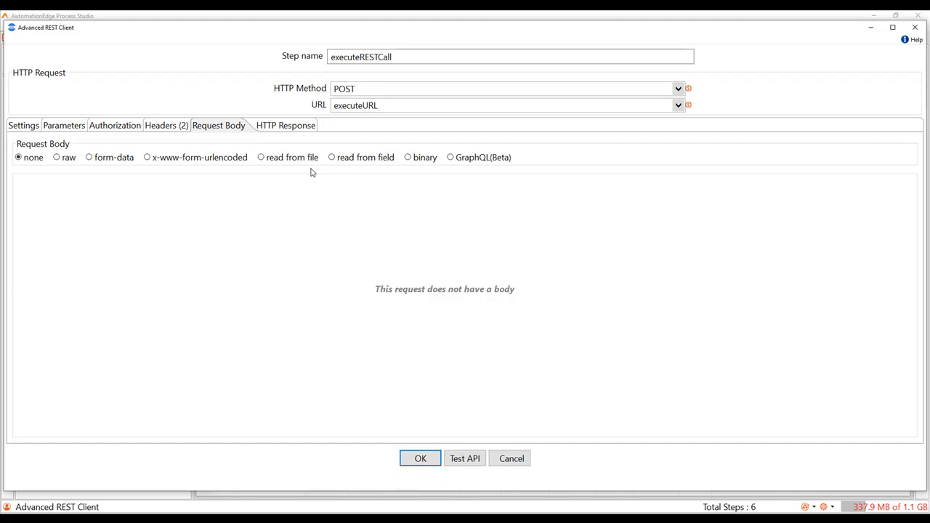
click(332, 157)
click(353, 191)
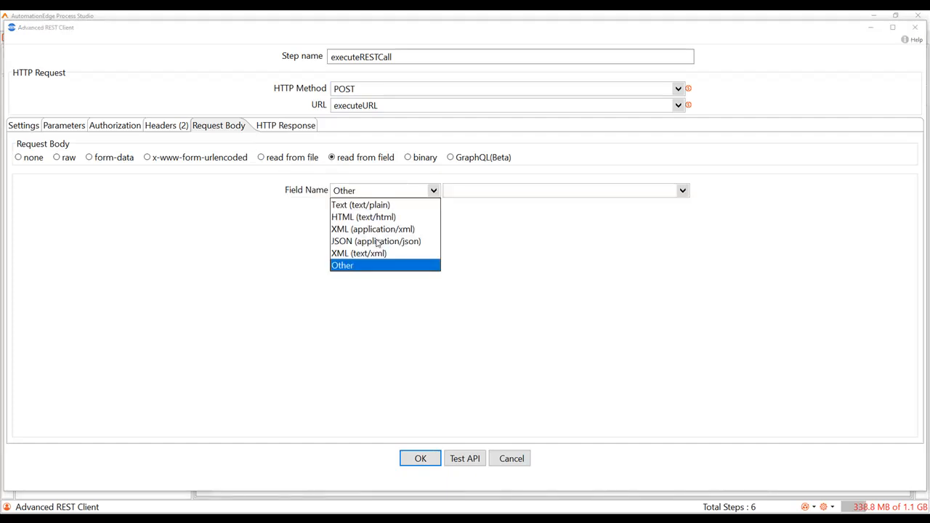
click(377, 242)
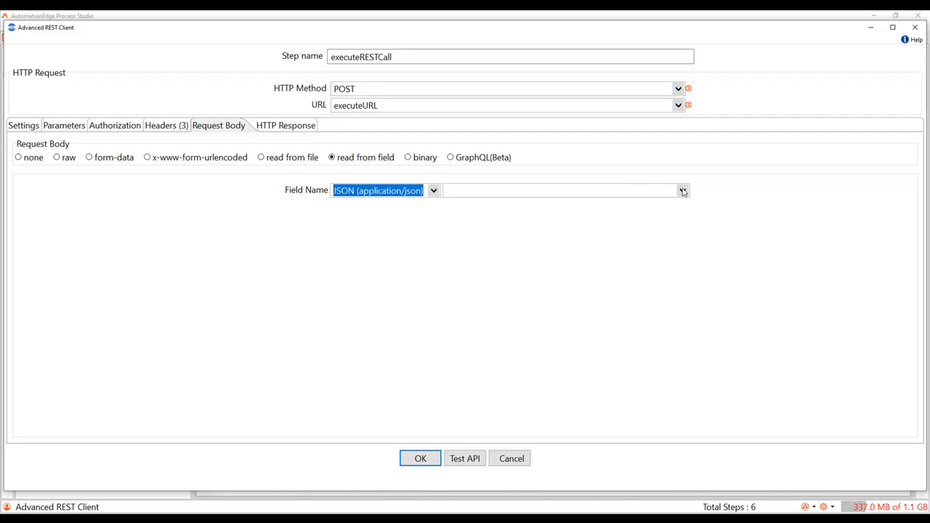
click(682, 191)
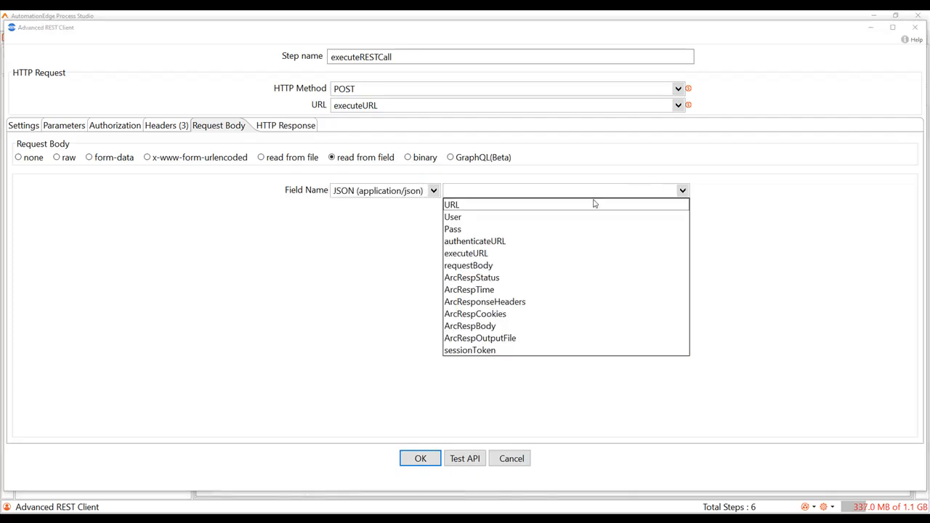
click(484, 267)
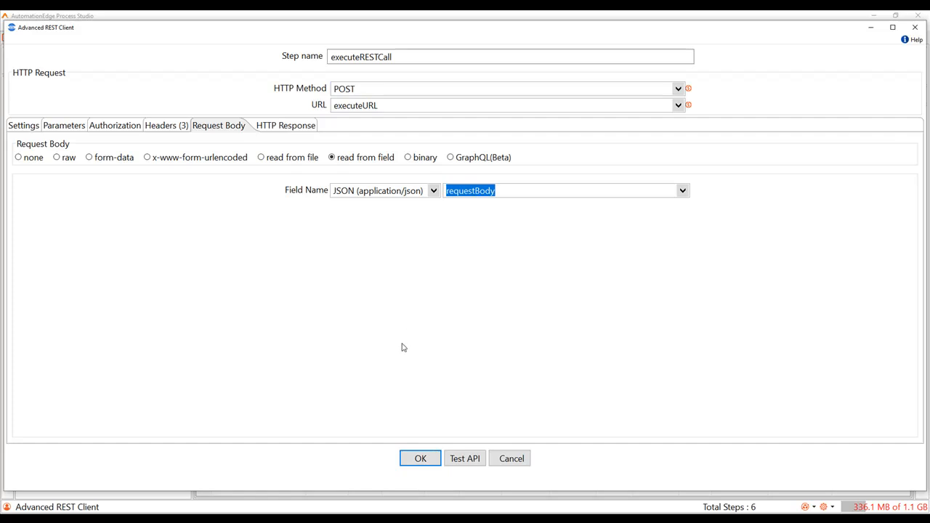
click(418, 459)
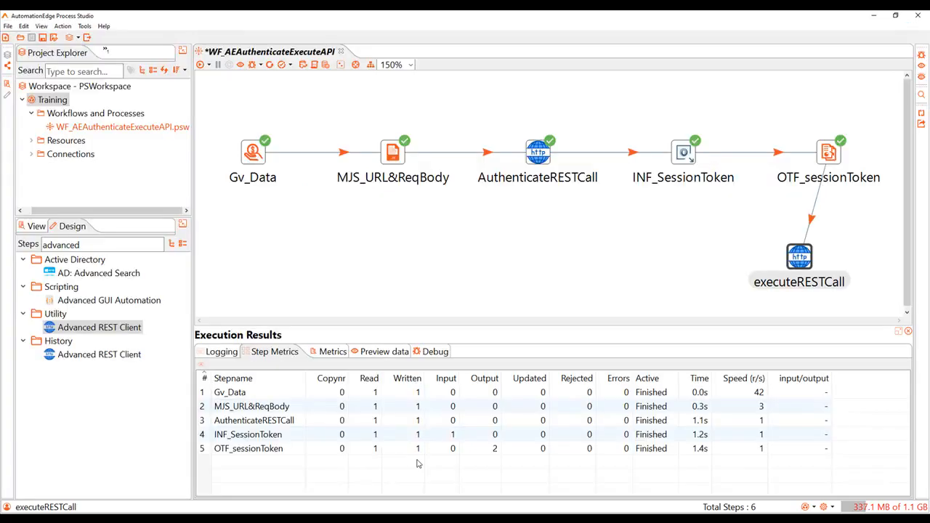
key(ctrl+s)
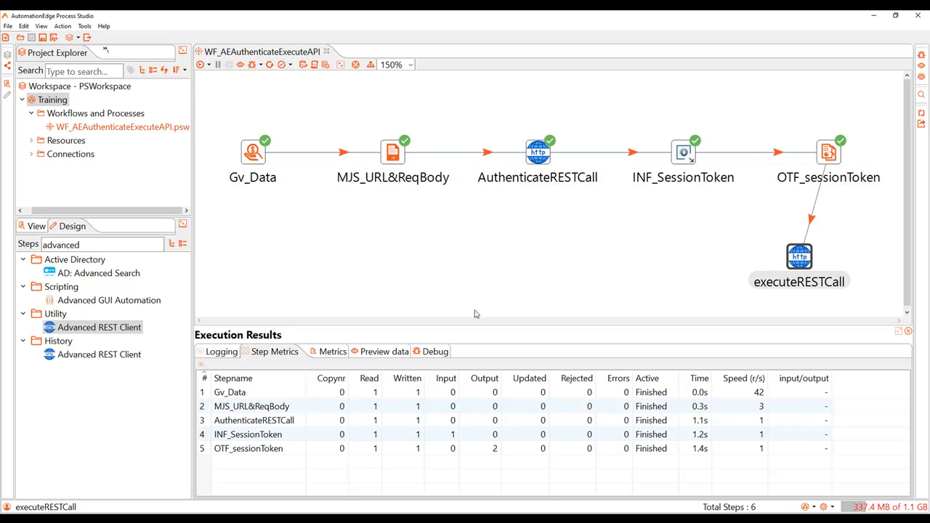
Check the Requests list in the AutomationEdge web portal, and run the workflow in Process Studio
click(249, 519)
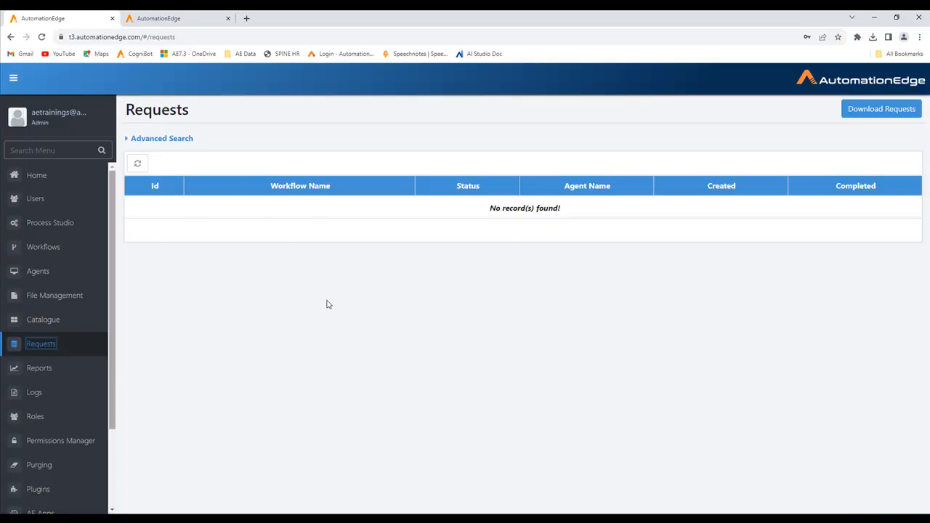
key(alt+Tab)
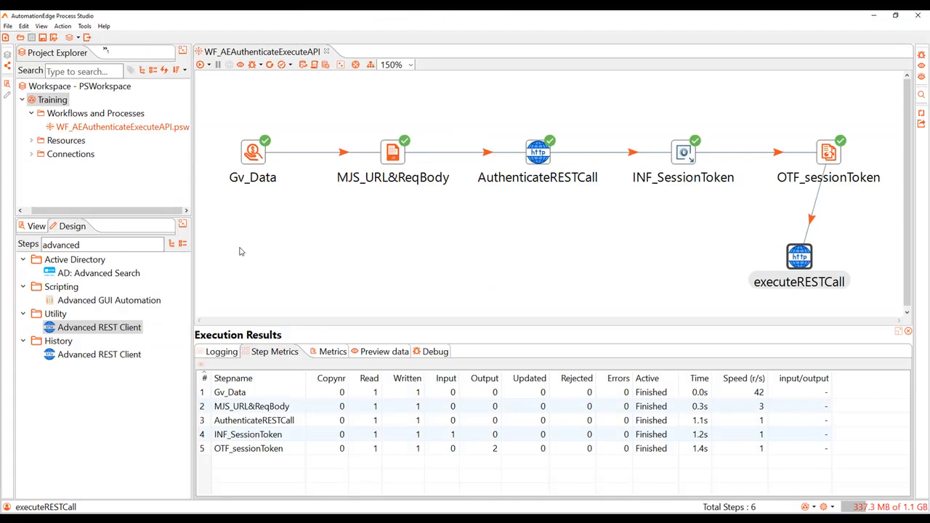
click(200, 66)
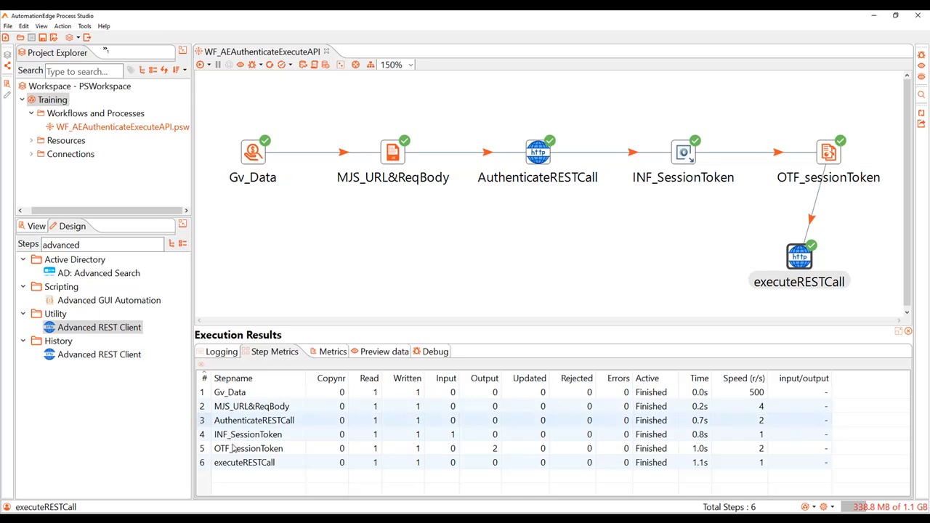
Refresh the Requests table in the AutomationEdge web portal to check the WF_AEAuthenticateExecuteAPI request's status, and return to Process Studio
click(225, 518)
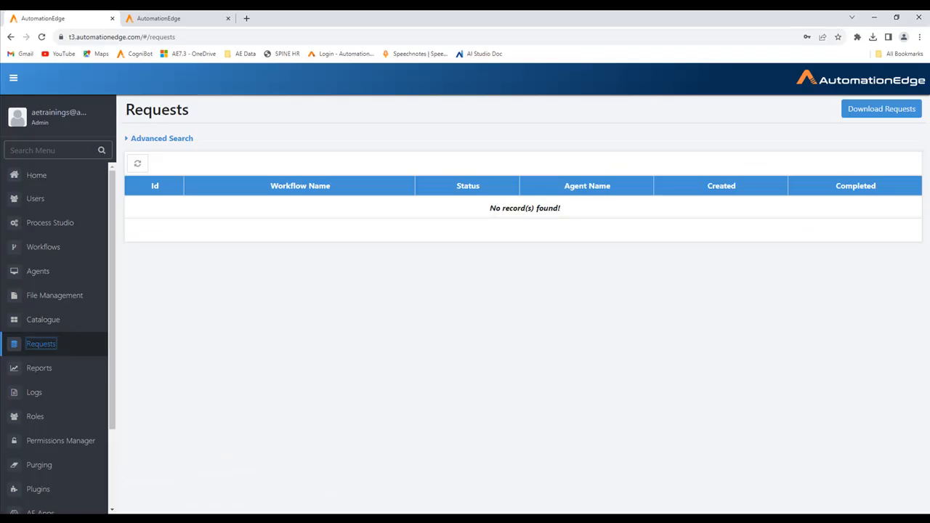
click(138, 165)
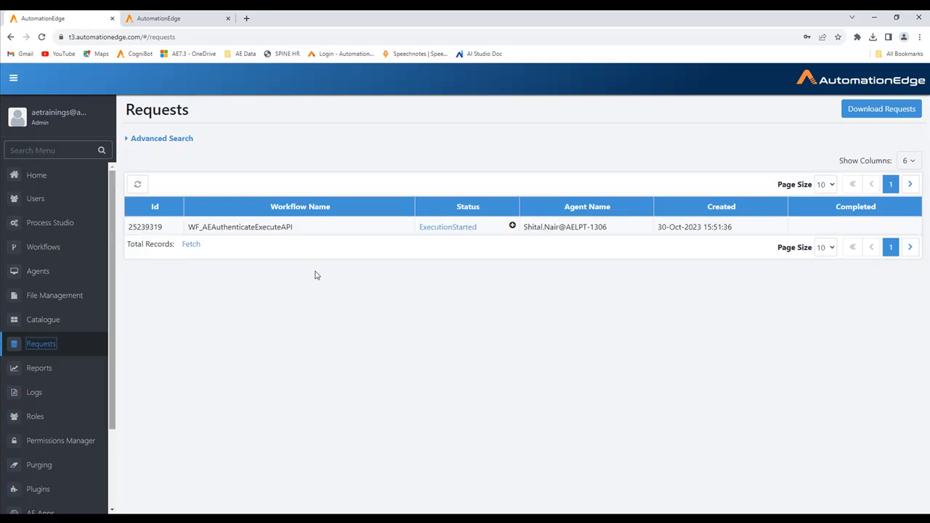
click(137, 184)
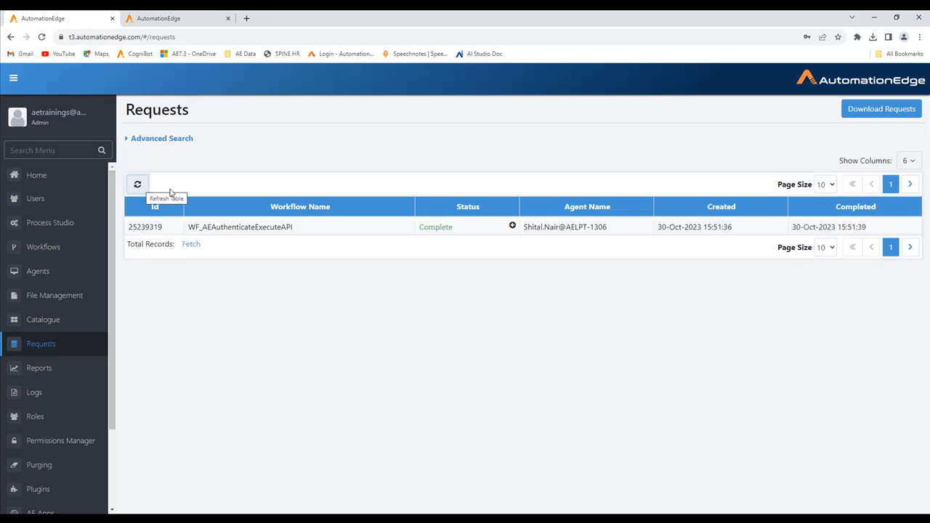
key(alt+Tab)
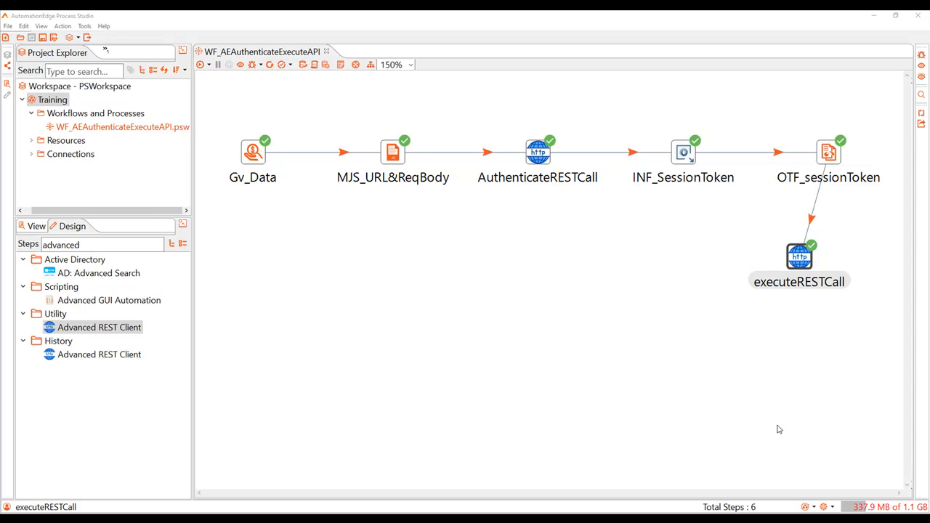